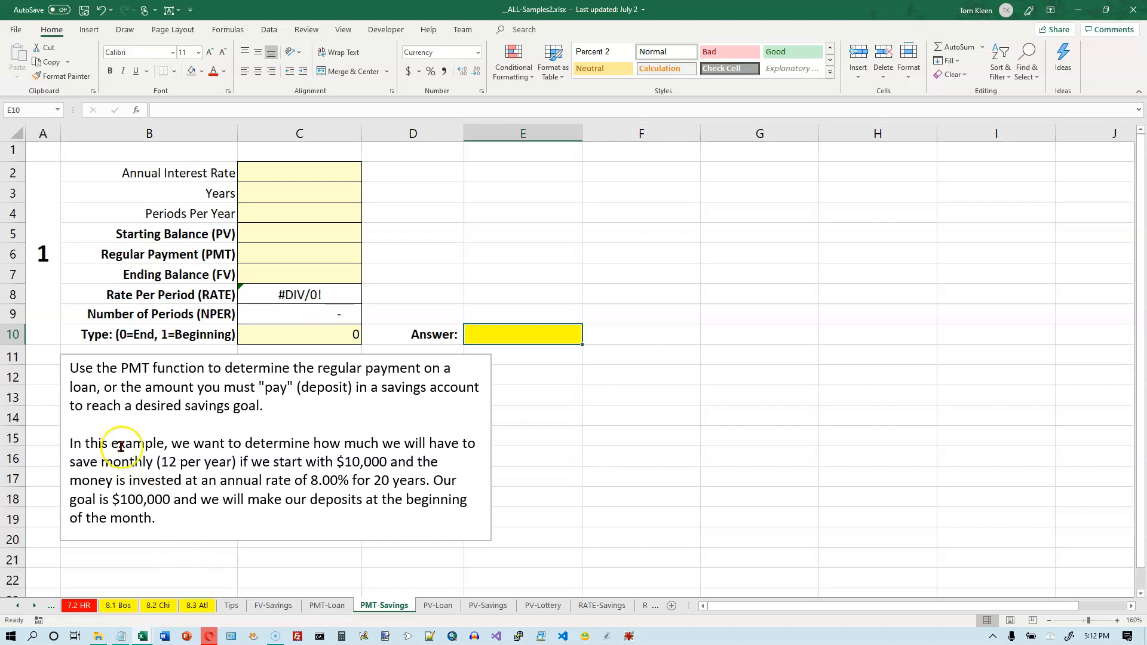
Give the unused Regular Payment cell C6 a grey fill.
{"action": "left_click", "coordinate": [66, 448]}
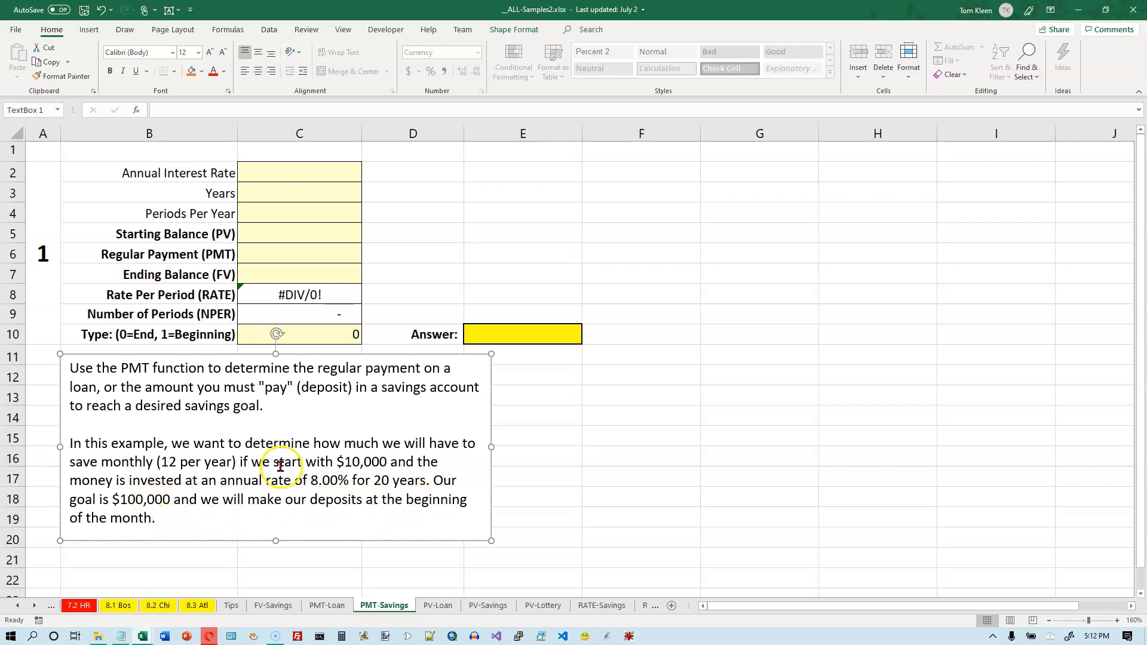
{"action": "left_click", "coordinate": [332, 254]}
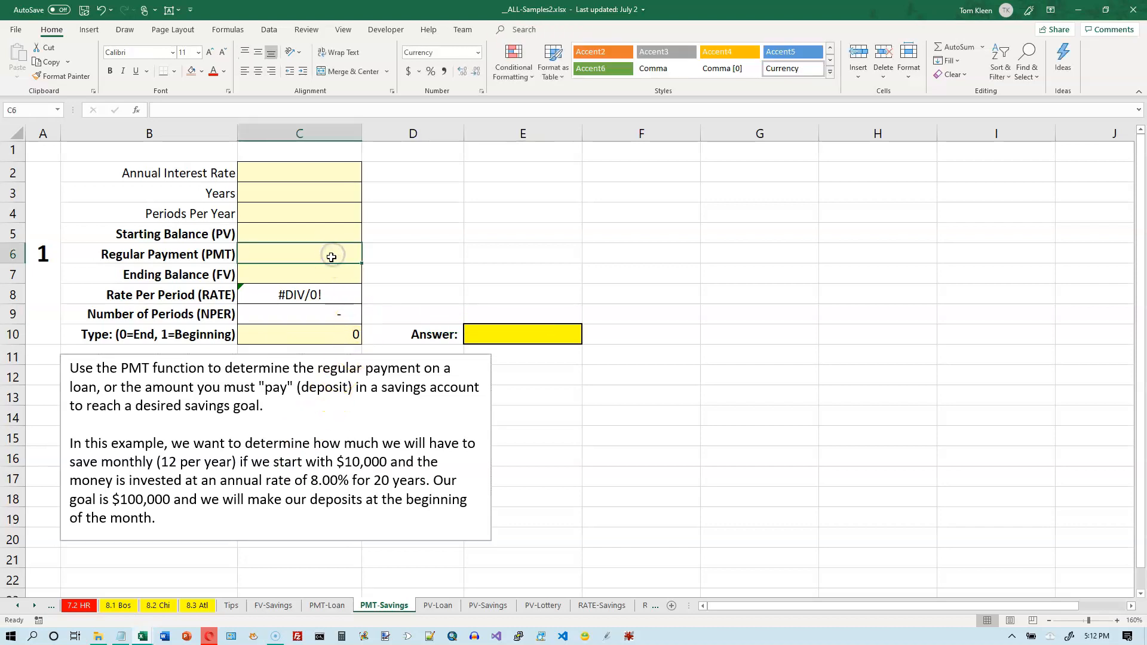
{"action": "left_click", "coordinate": [190, 72]}
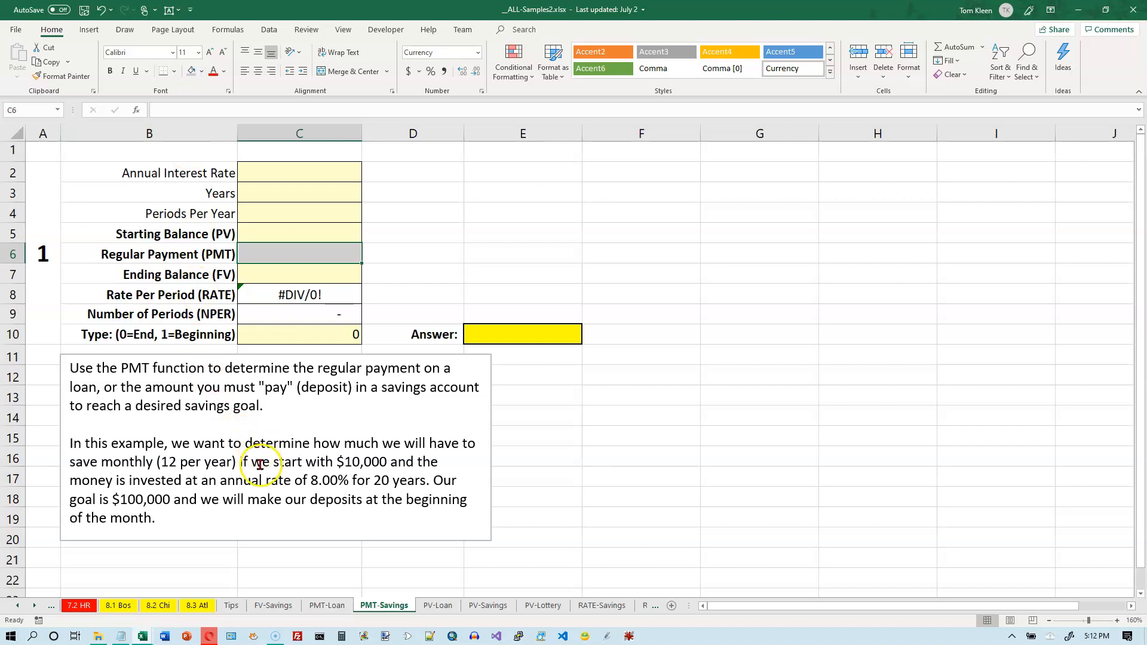
{"action": "left_click_drag", "start_coordinate": [273, 461], "coordinate": [390, 461]}
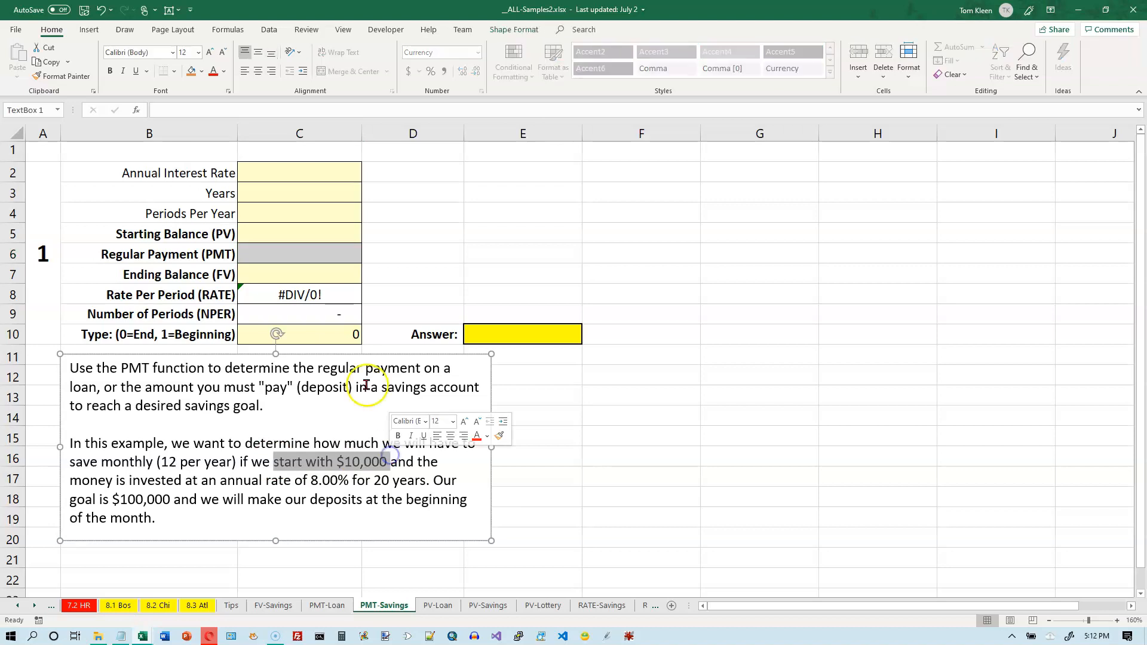
Enter a $10,000 starting balance in C5.
{"action": "left_click", "coordinate": [286, 232]}
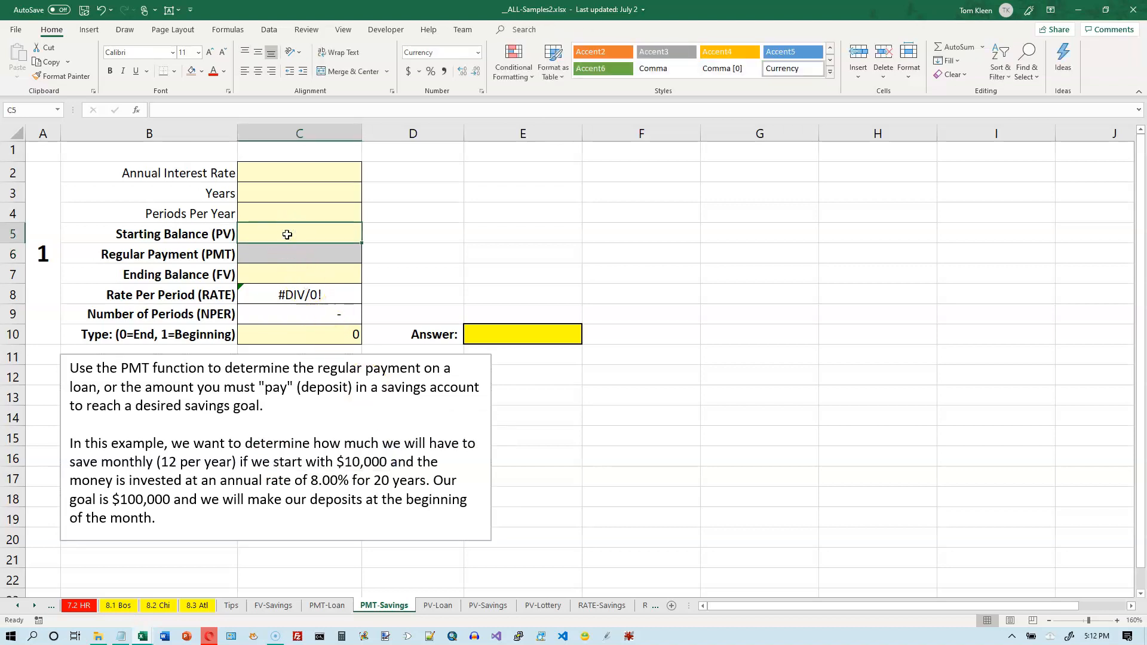
{"action": "type", "text": "10000"}
{"action": "key", "text": "Return"}
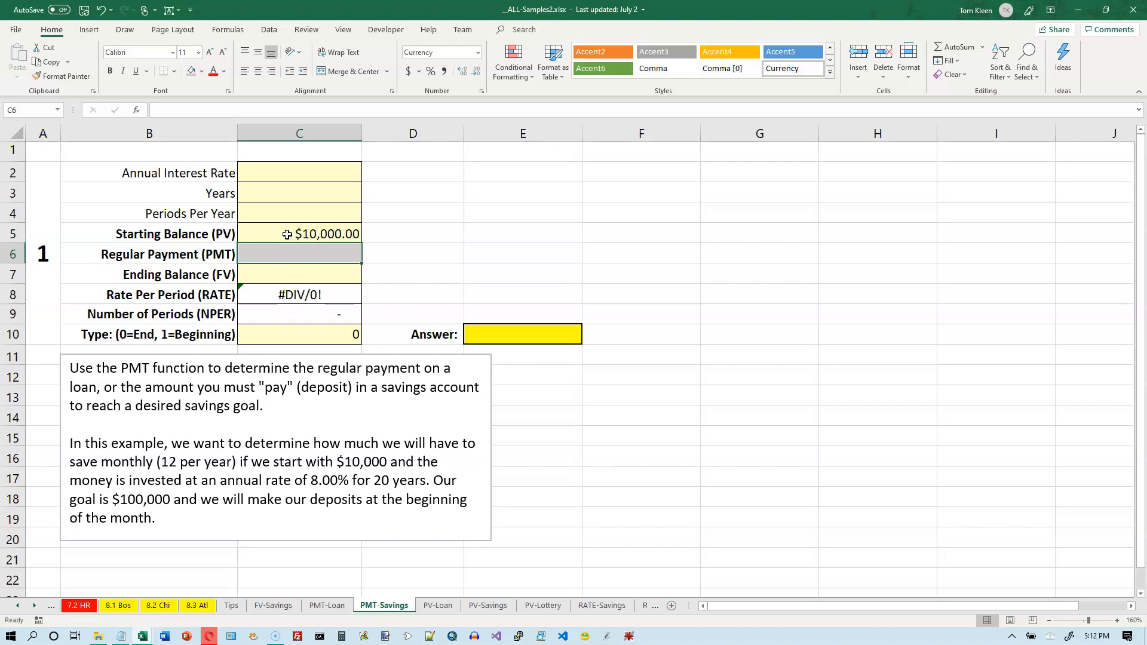
{"action": "left_click", "coordinate": [297, 272]}
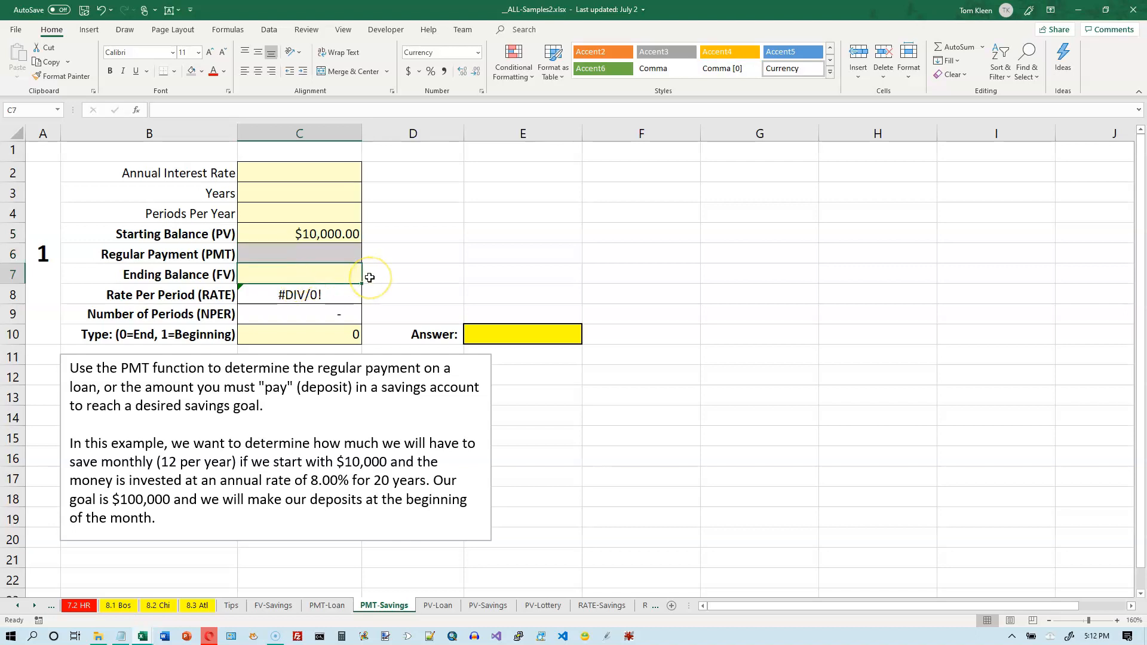
Enter an 8% annual rate, 20 years and 12 periods per year in C2–C4.
{"action": "left_click", "coordinate": [301, 176]}
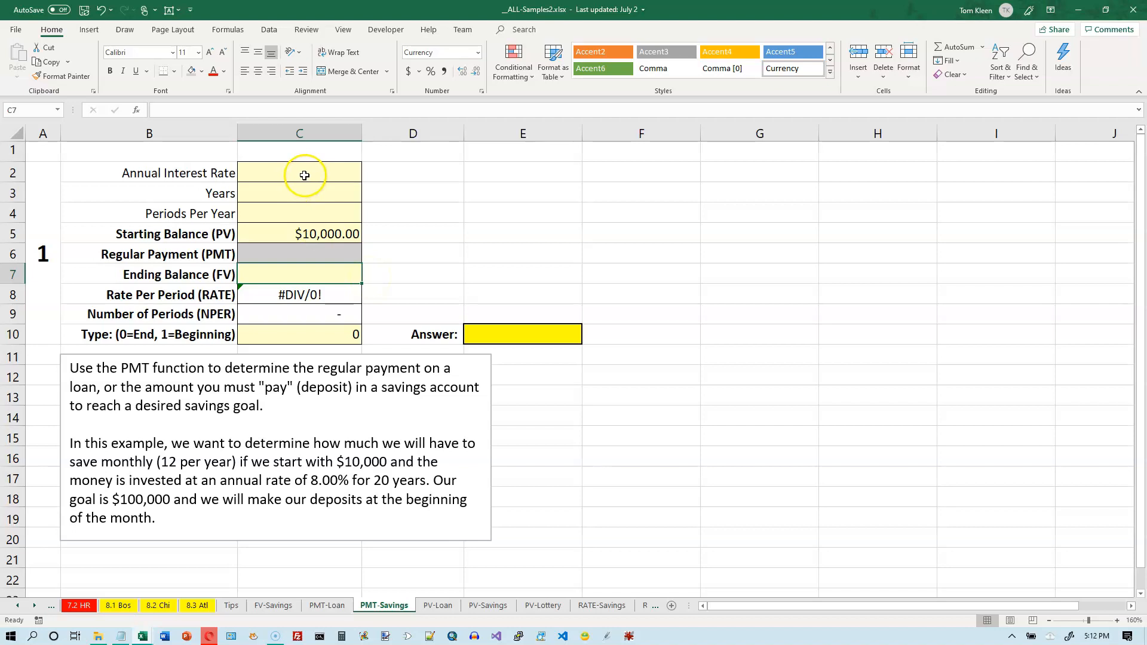
{"action": "type", "text": "8"}
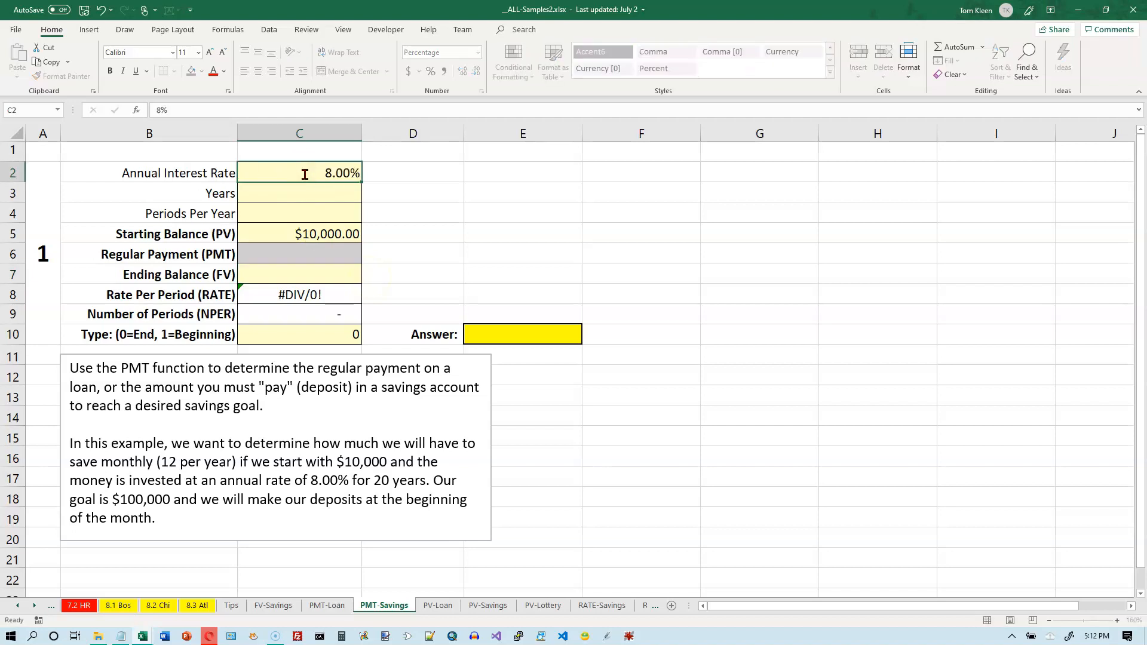
{"action": "key", "text": "Return"}
{"action": "type", "text": "20"}
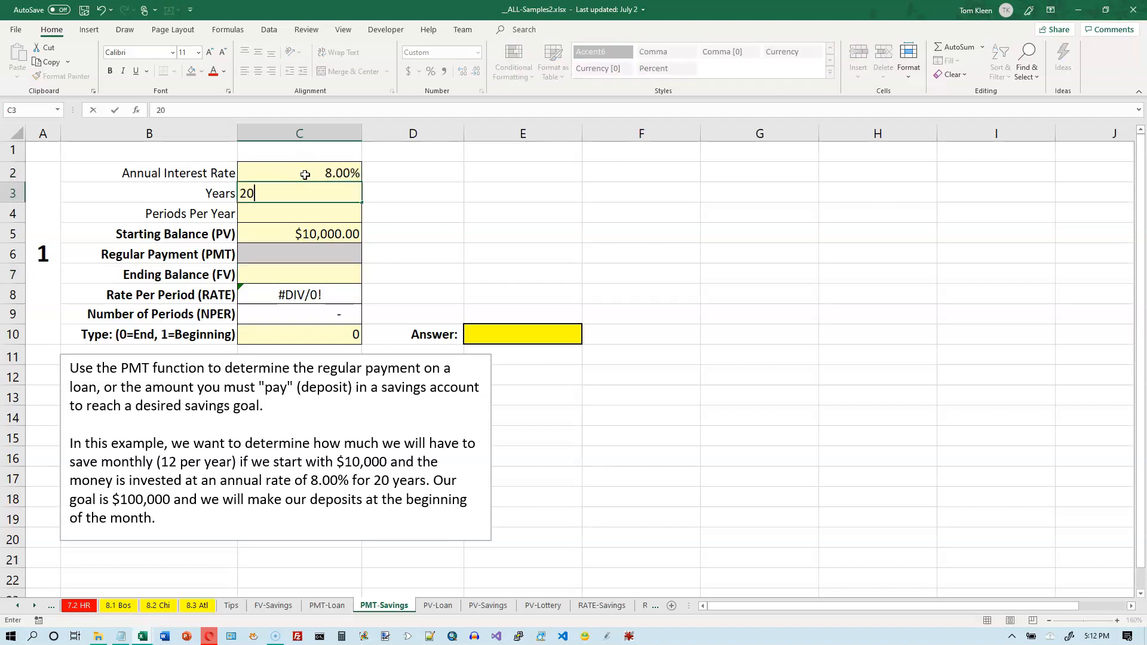
{"action": "key", "text": "Return"}
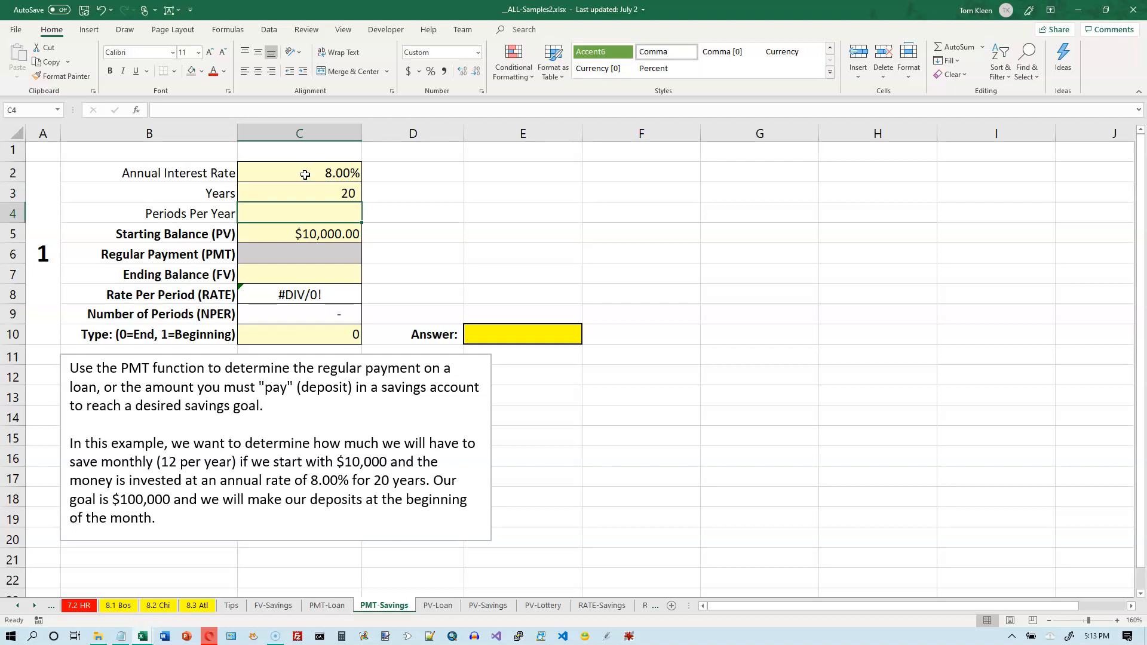
{"action": "type", "text": "12"}
{"action": "key", "text": "Return"}
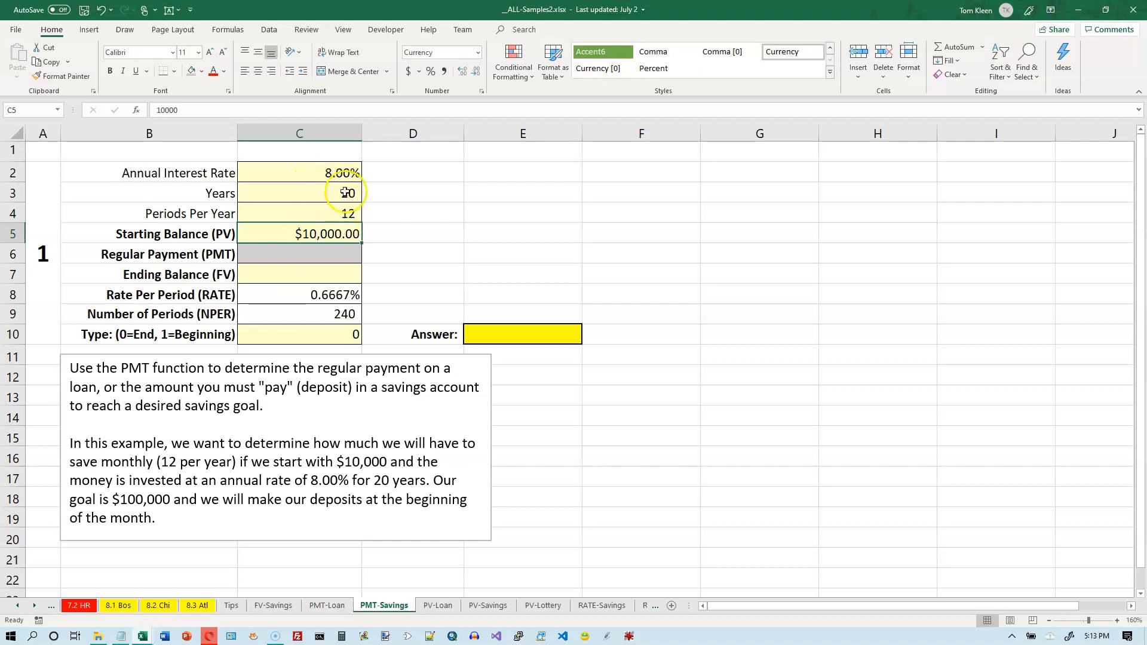
{"action": "left_click", "coordinate": [341, 171]}
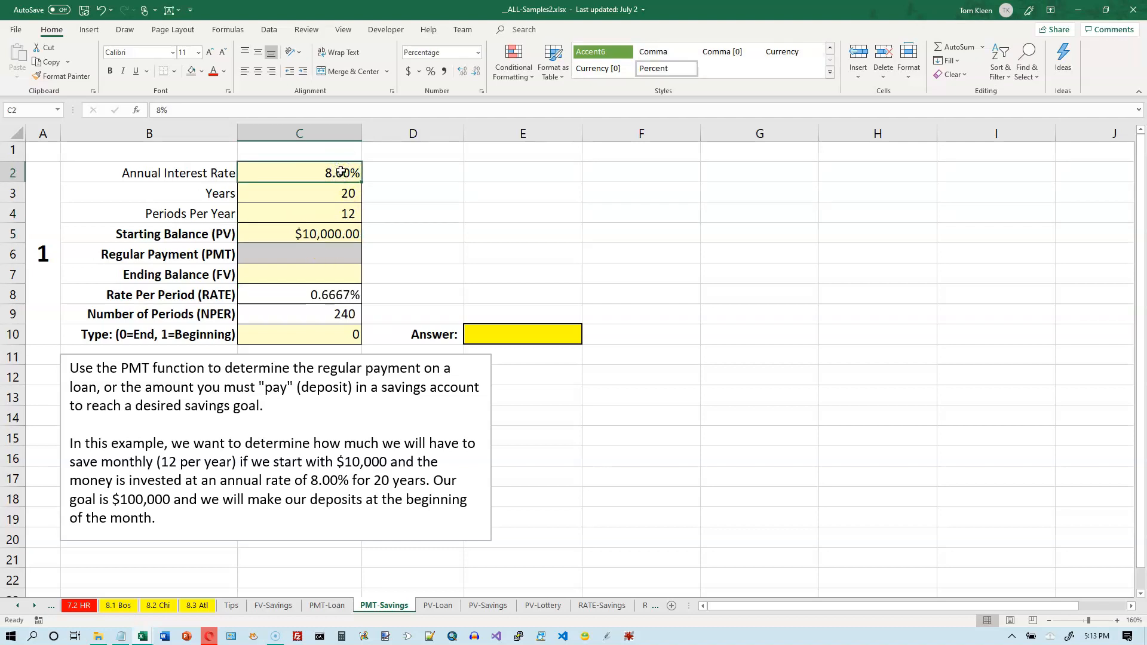
{"action": "left_click", "coordinate": [334, 212], "text": "ctrl"}
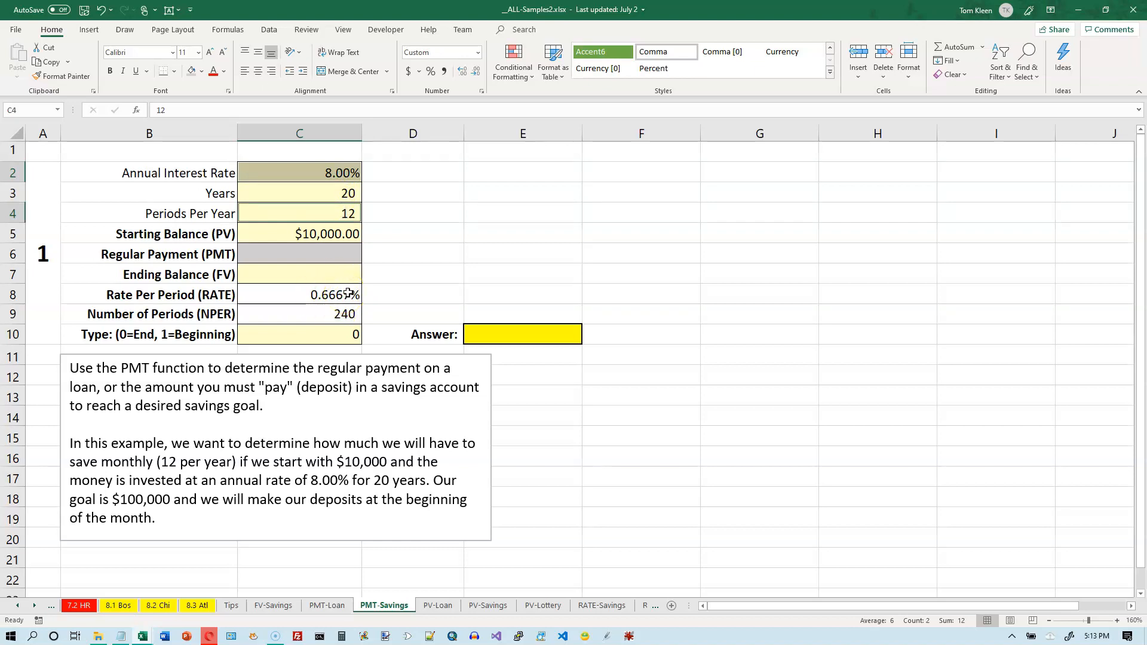
{"action": "left_click", "coordinate": [348, 192]}
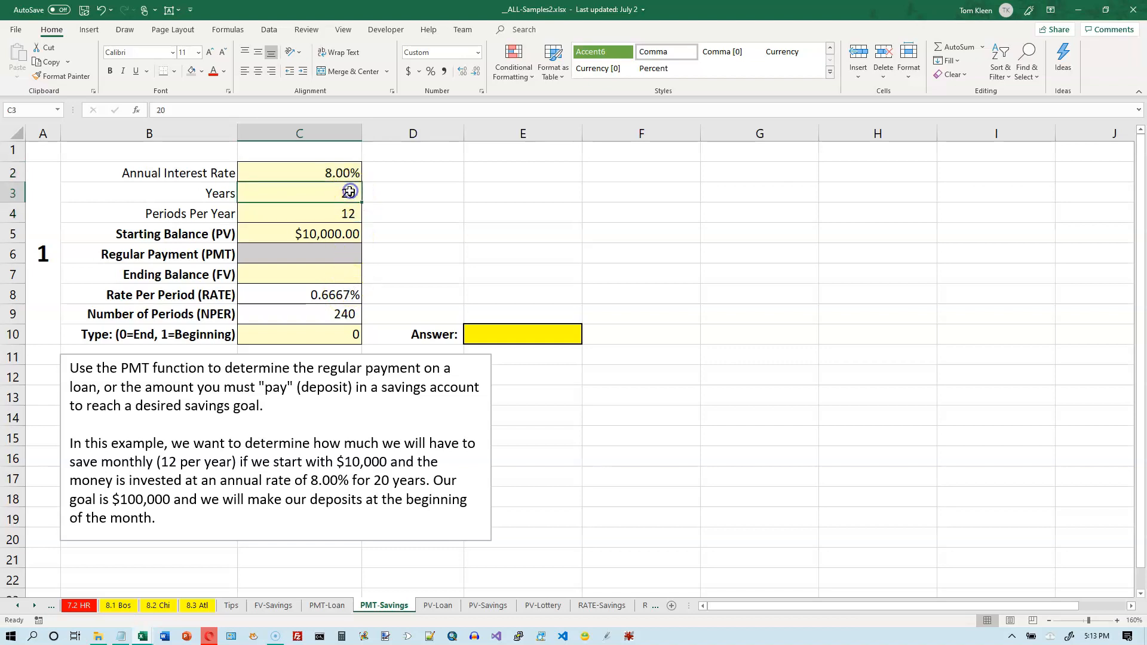
{"action": "left_click", "coordinate": [349, 213], "text": "ctrl"}
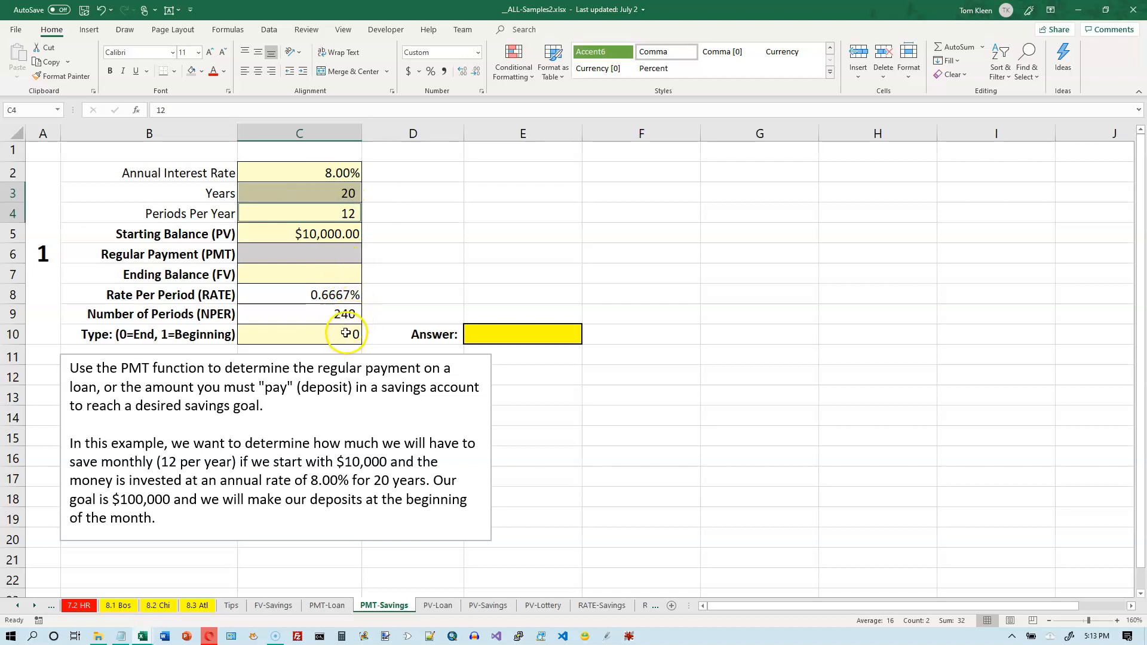
{"action": "left_click", "coordinate": [338, 274]}
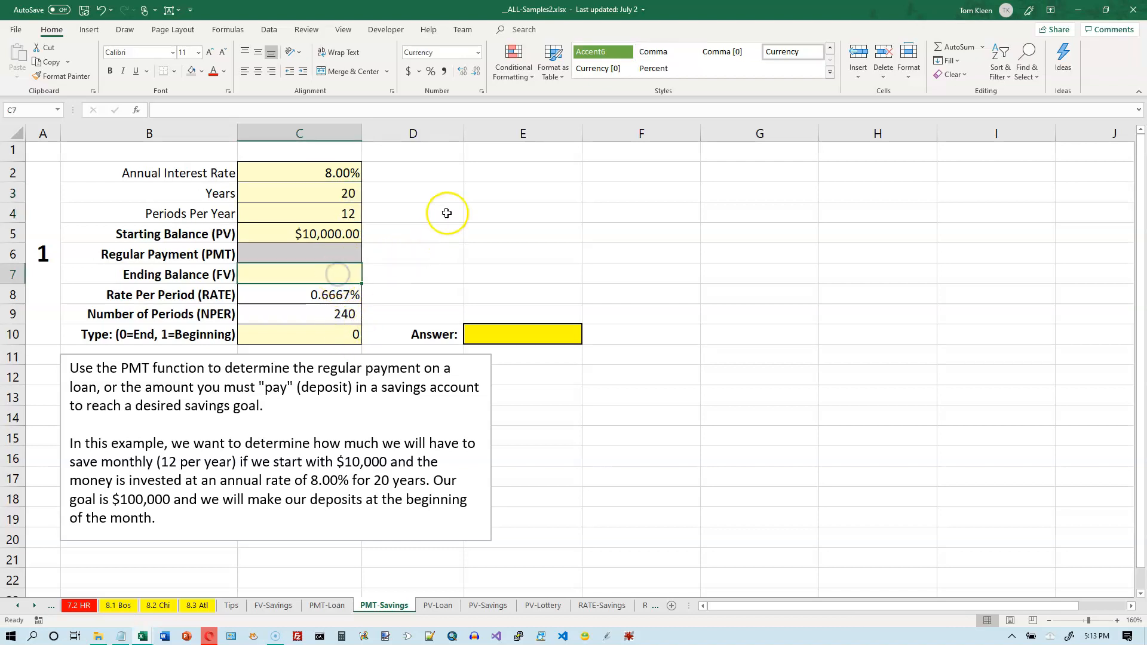
Enter $100,000 as the ending balance in C7 and payment Type 1 in C10.
{"action": "type", "text": "100,000"}
{"action": "key", "text": "Return"}
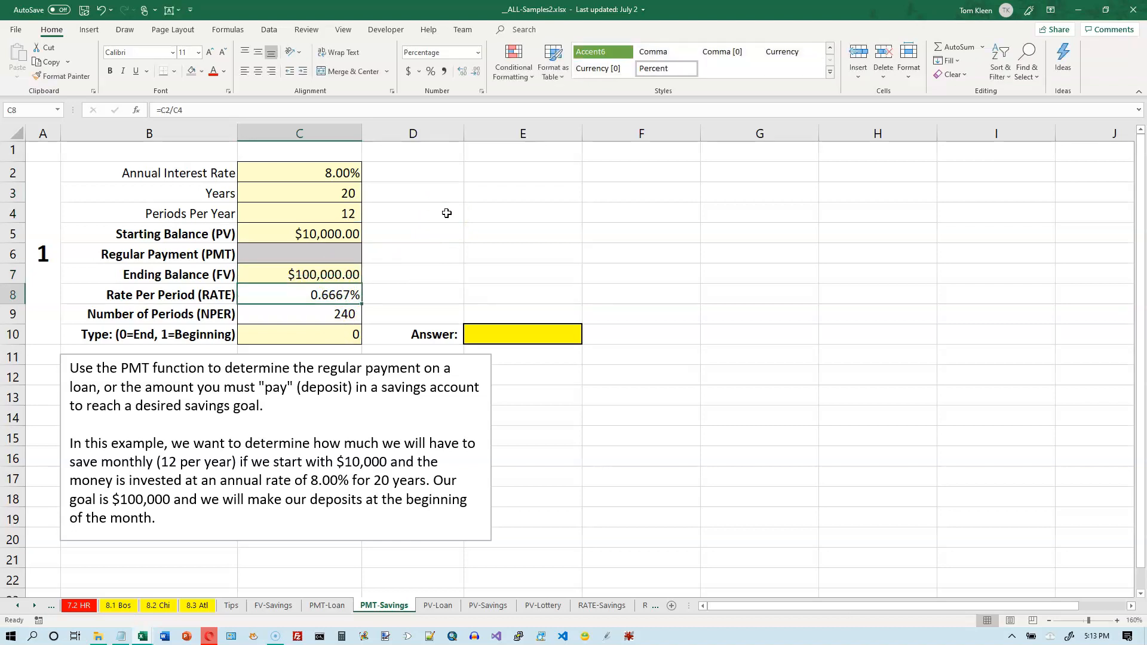
{"action": "left_click", "coordinate": [341, 338]}
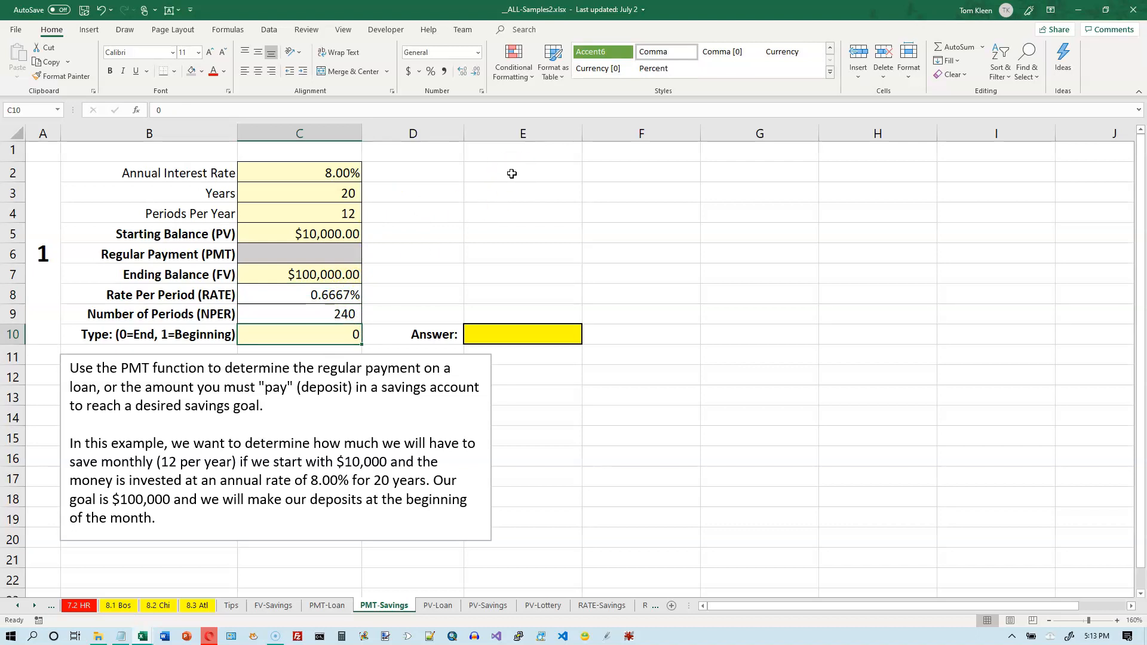
{"action": "left_click", "coordinate": [350, 334]}
{"action": "type", "text": "1"}
{"action": "key", "text": "Tab"}
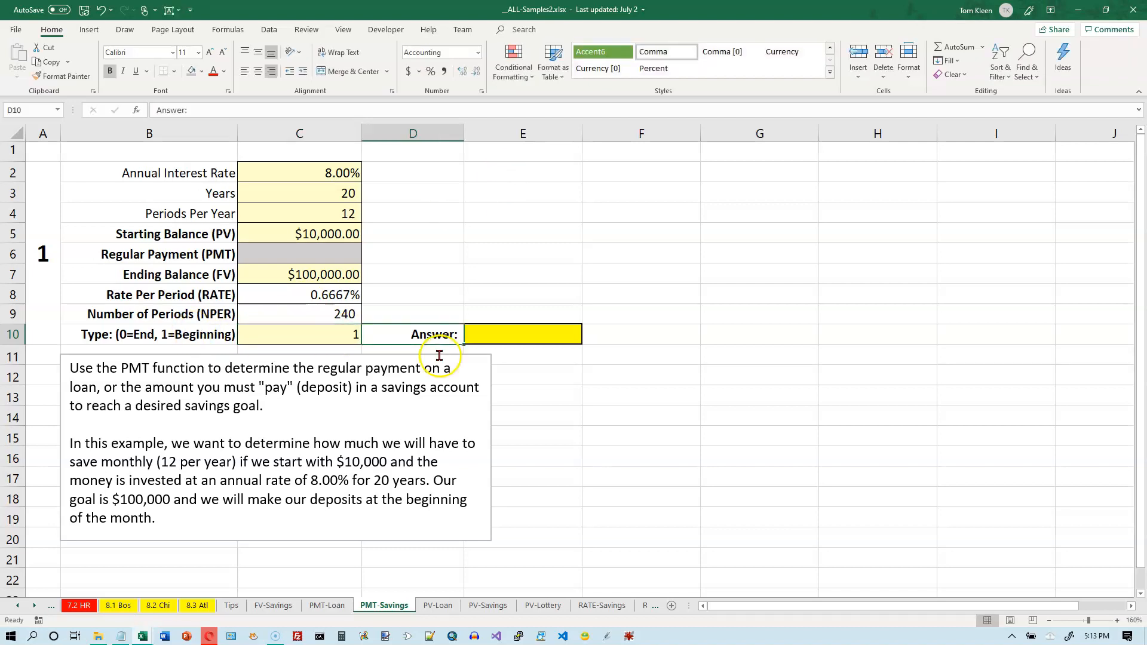
{"action": "left_click", "coordinate": [532, 334]}
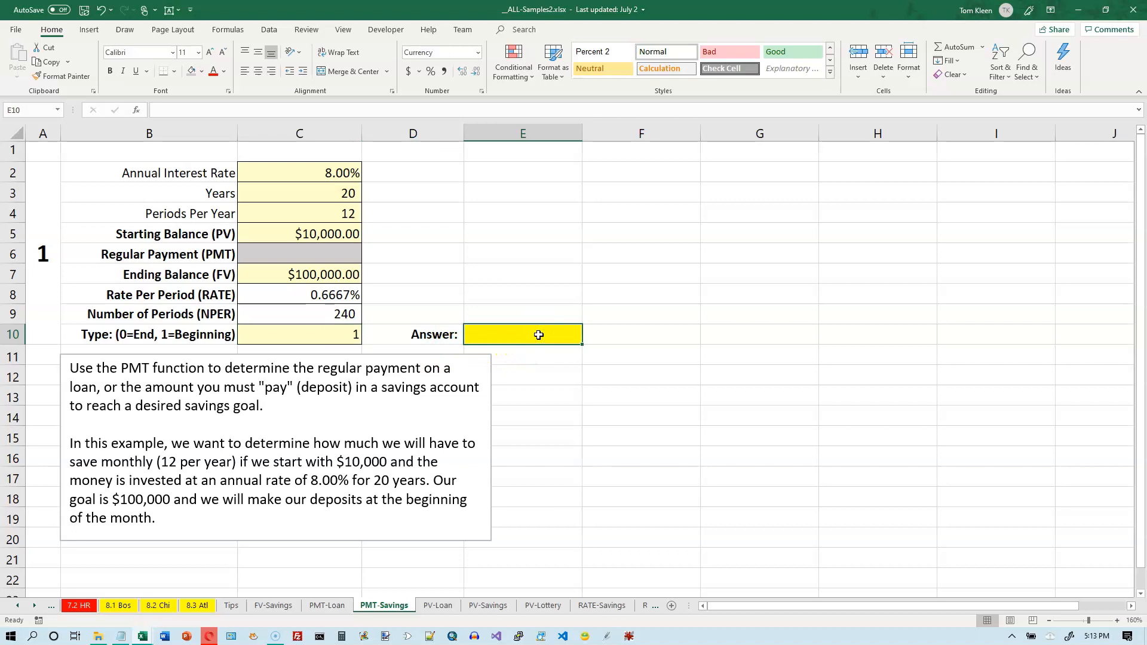
Insert the PMT function from the Financial functions list into E10.
{"action": "left_click", "coordinate": [198, 70]}
{"action": "left_click", "coordinate": [222, 30]}
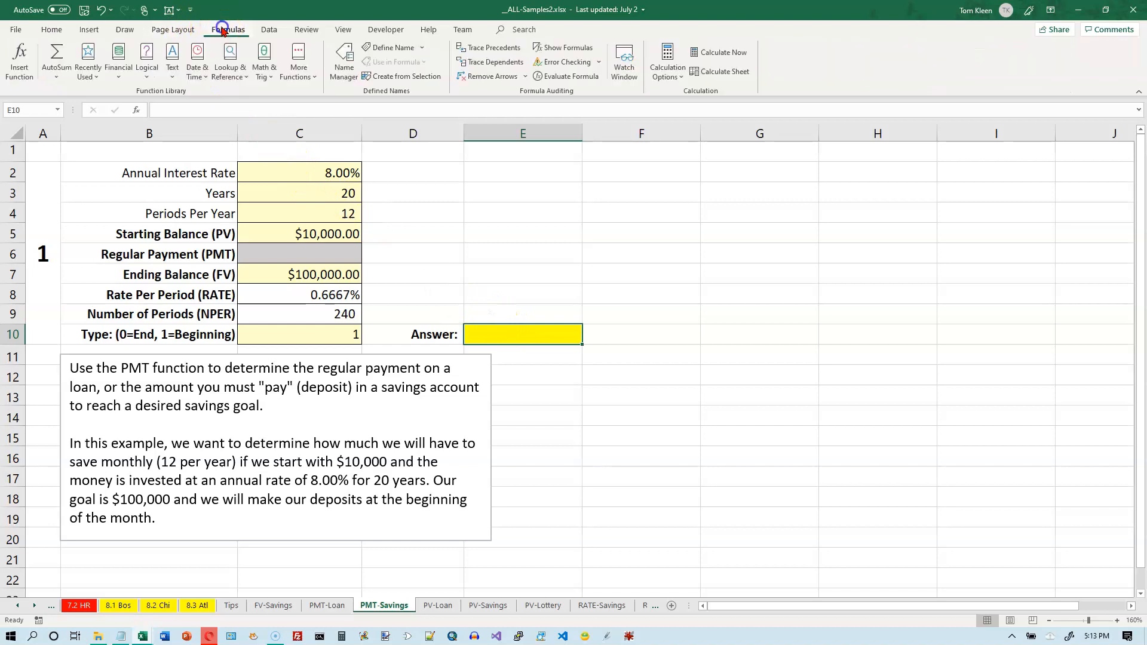
{"action": "left_click", "coordinate": [119, 70]}
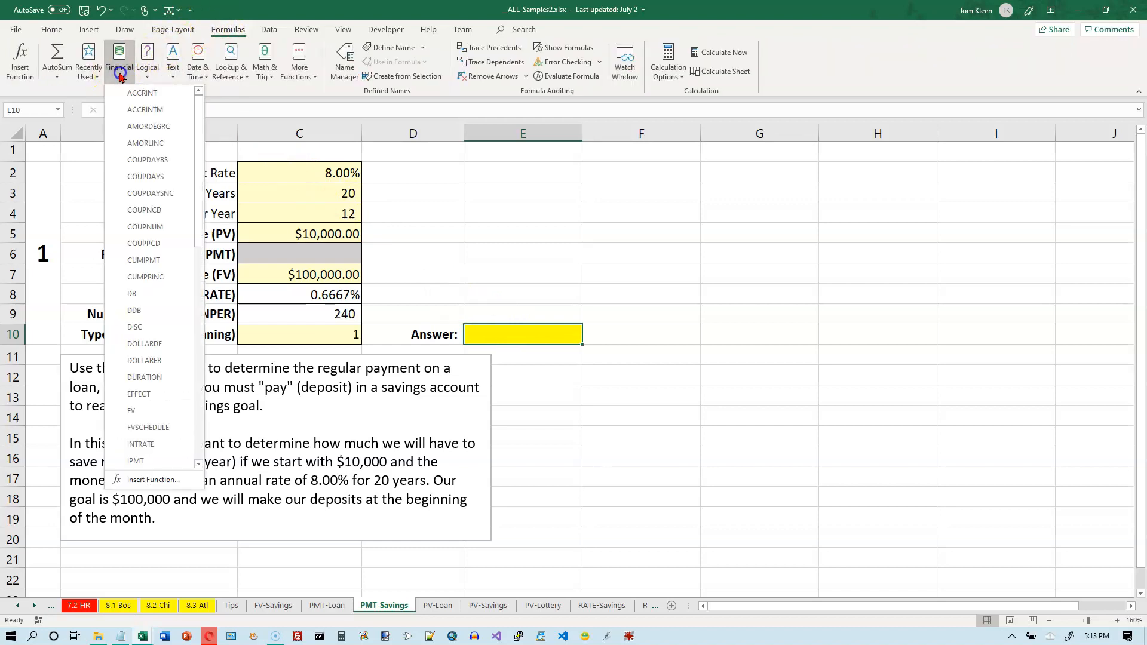
{"action": "left_click", "coordinate": [199, 311]}
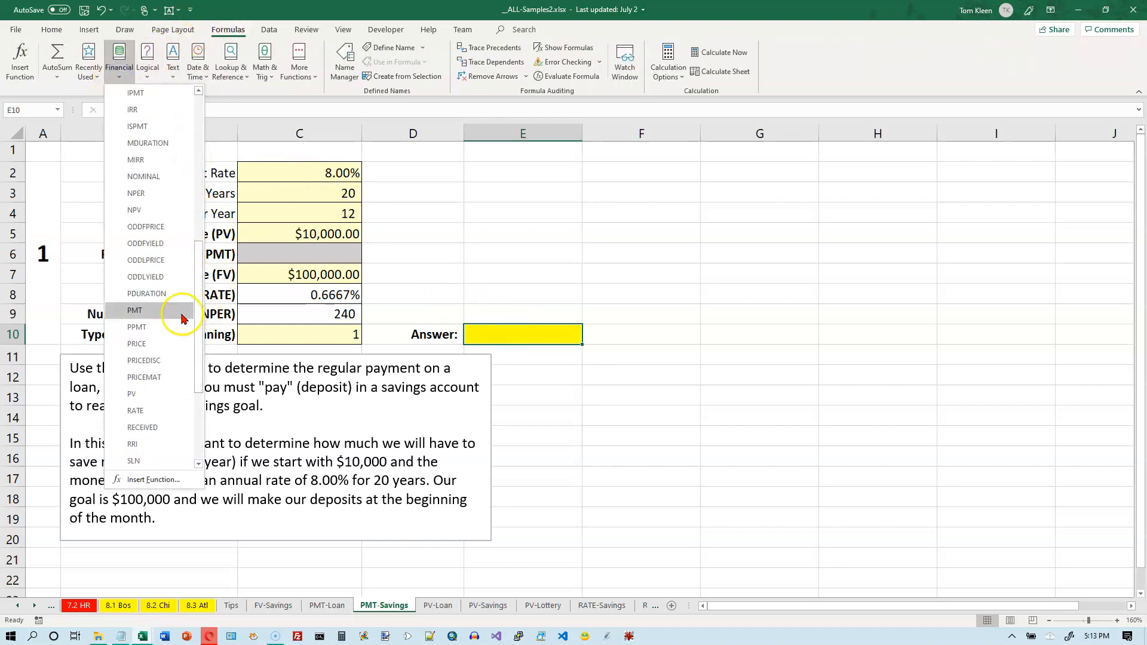
{"action": "left_click", "coordinate": [135, 311]}
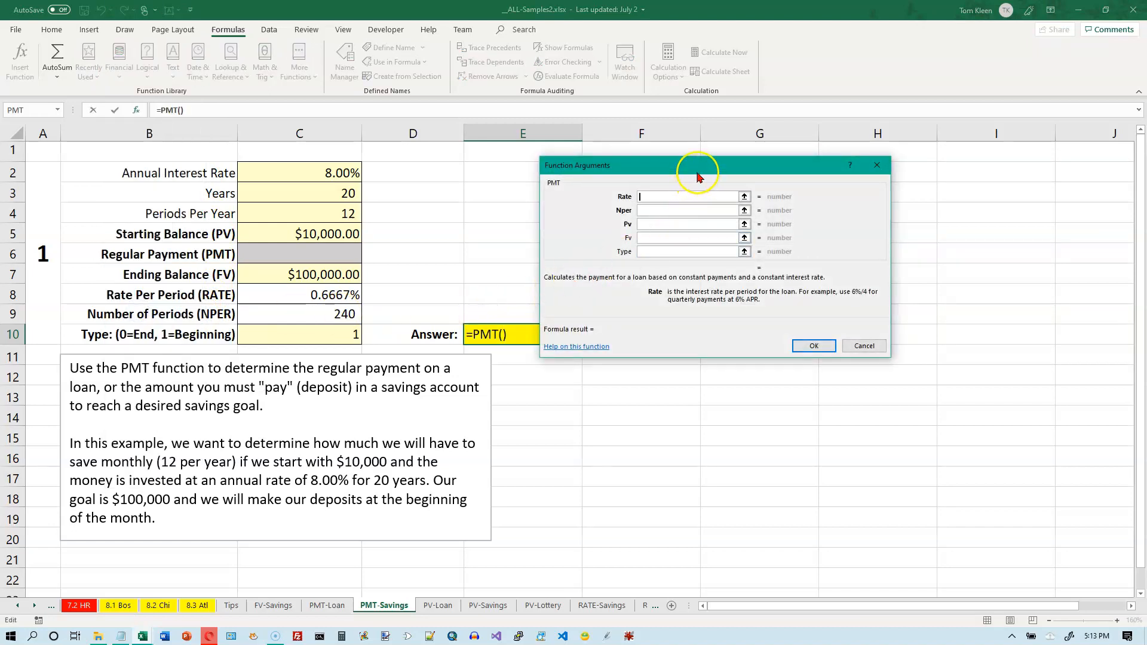
Set PMT's Rate argument to C8 and Nper to C9.
{"action": "left_click", "coordinate": [679, 197]}
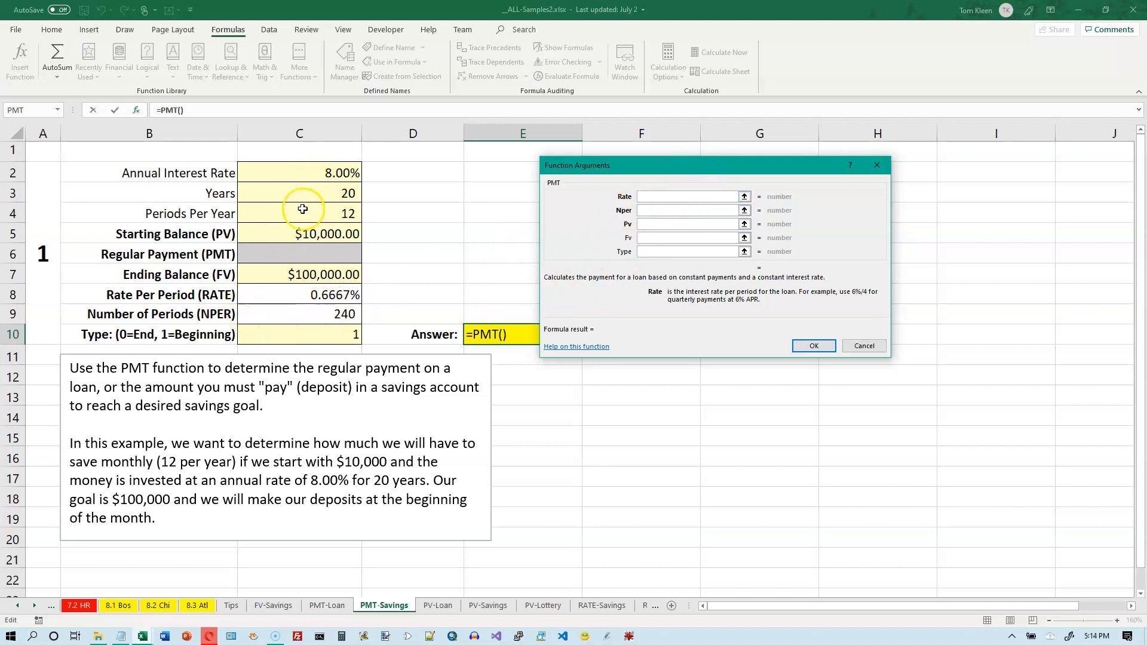
{"action": "left_click", "coordinate": [291, 297]}
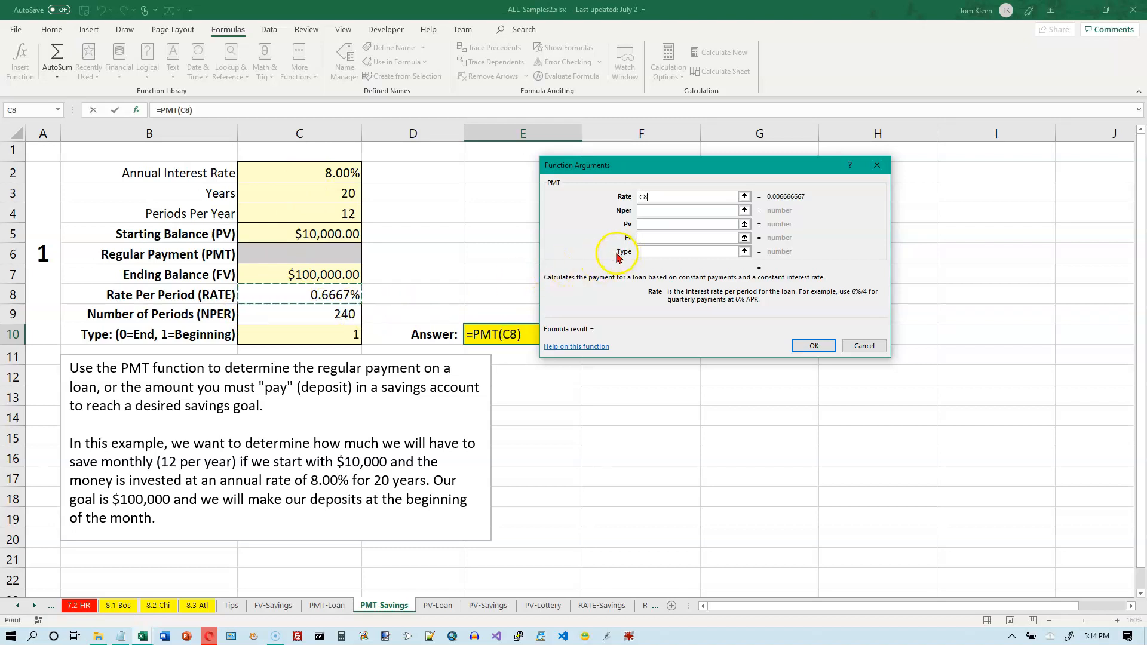
{"action": "left_click", "coordinate": [662, 210]}
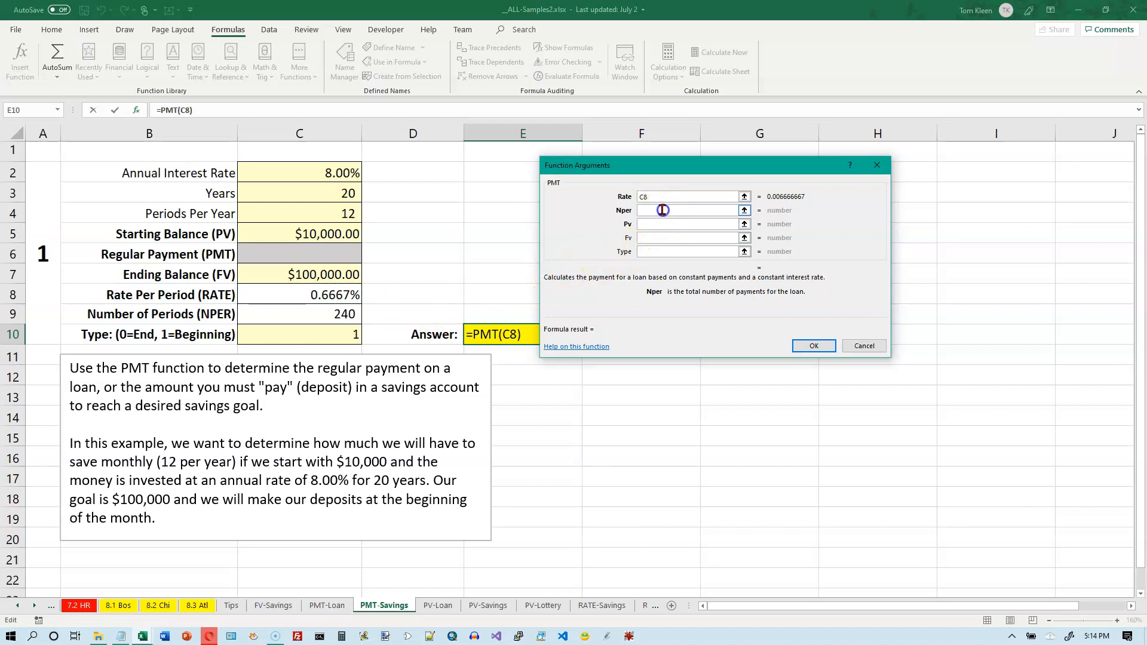
{"action": "left_click", "coordinate": [351, 318]}
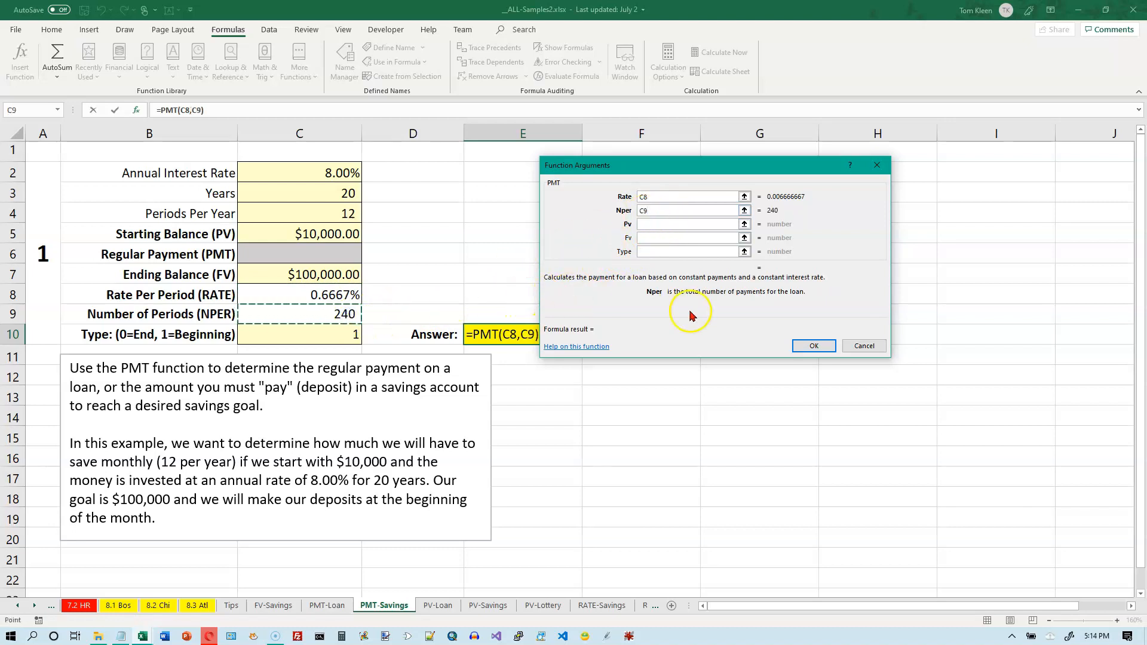
{"action": "left_click", "coordinate": [662, 225]}
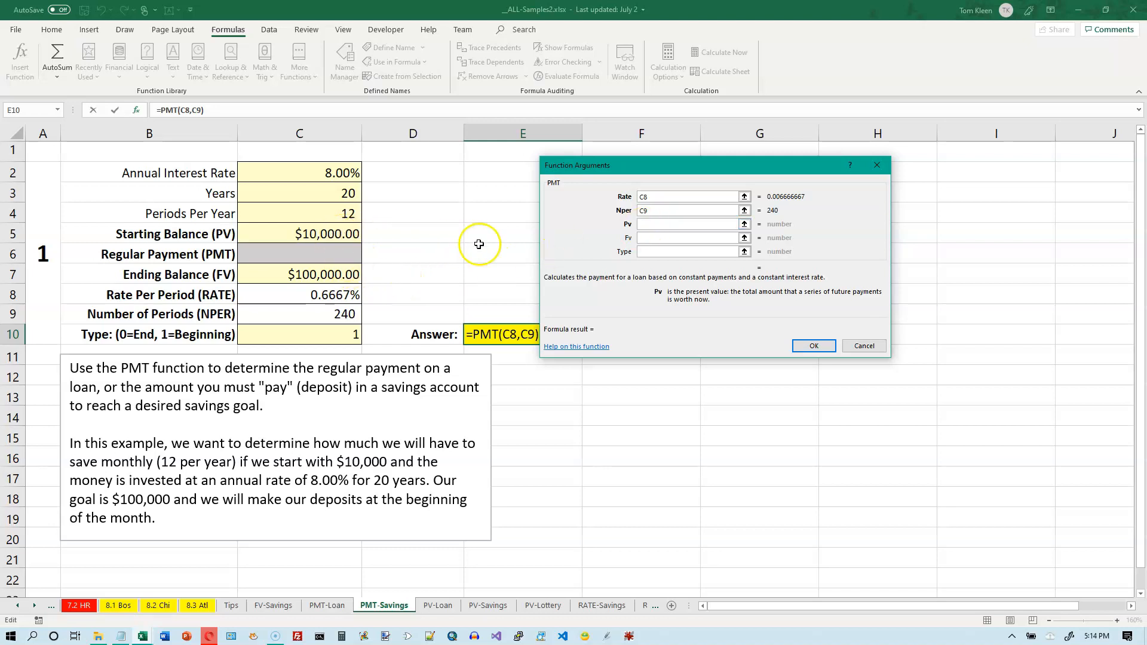
{"action": "left_click", "coordinate": [648, 224]}
Fill PMT's Pv with -C5, Fv with C7 and Type with C10, giving ($85.56).
{"action": "type", "text": "0"}
{"action": "key", "text": "BackSpace"}
{"action": "type", "text": "-"}
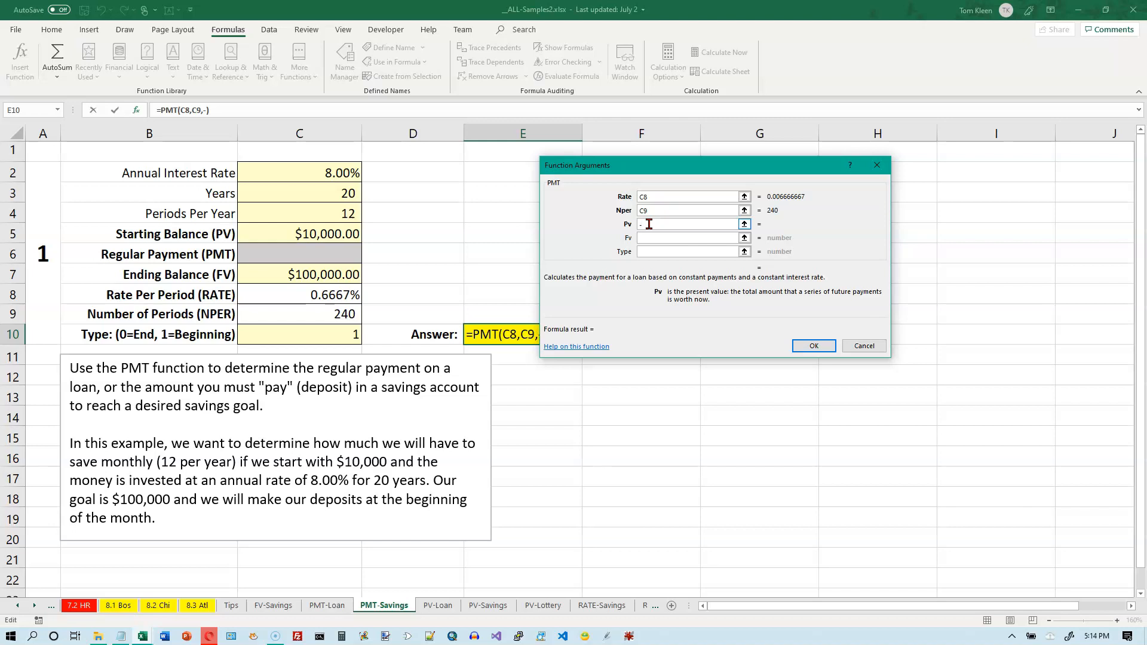
{"action": "left_click", "coordinate": [341, 233]}
{"action": "left_click", "coordinate": [658, 239]}
{"action": "left_click", "coordinate": [321, 275]}
{"action": "left_click", "coordinate": [643, 252]}
{"action": "left_click", "coordinate": [346, 336]}
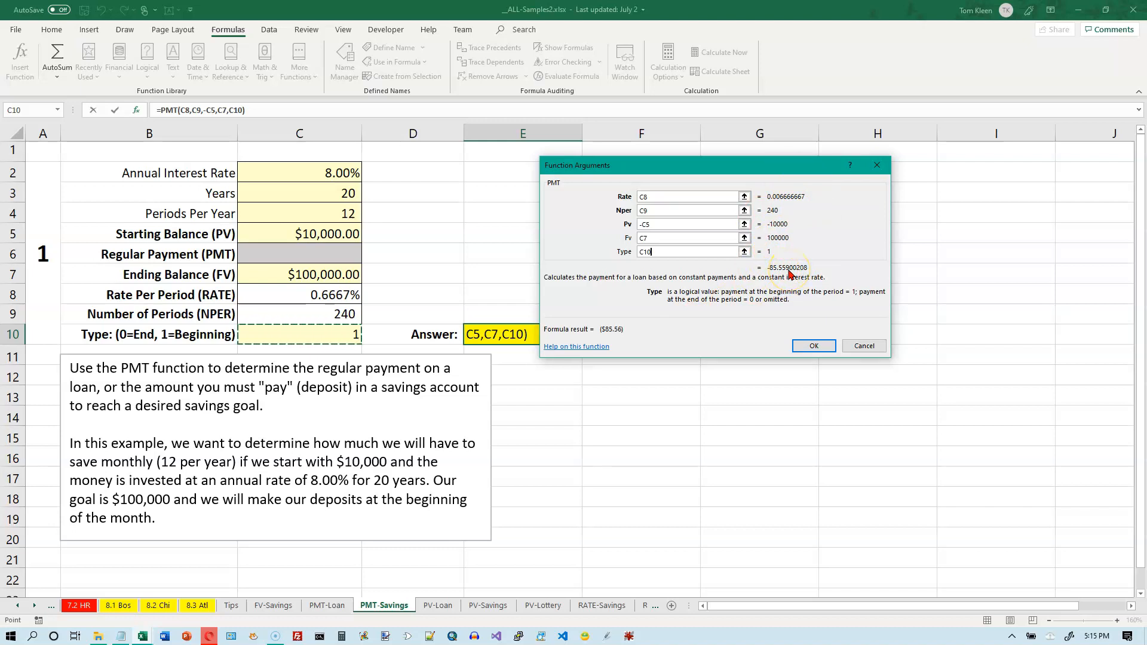
{"action": "left_click", "coordinate": [812, 345]}
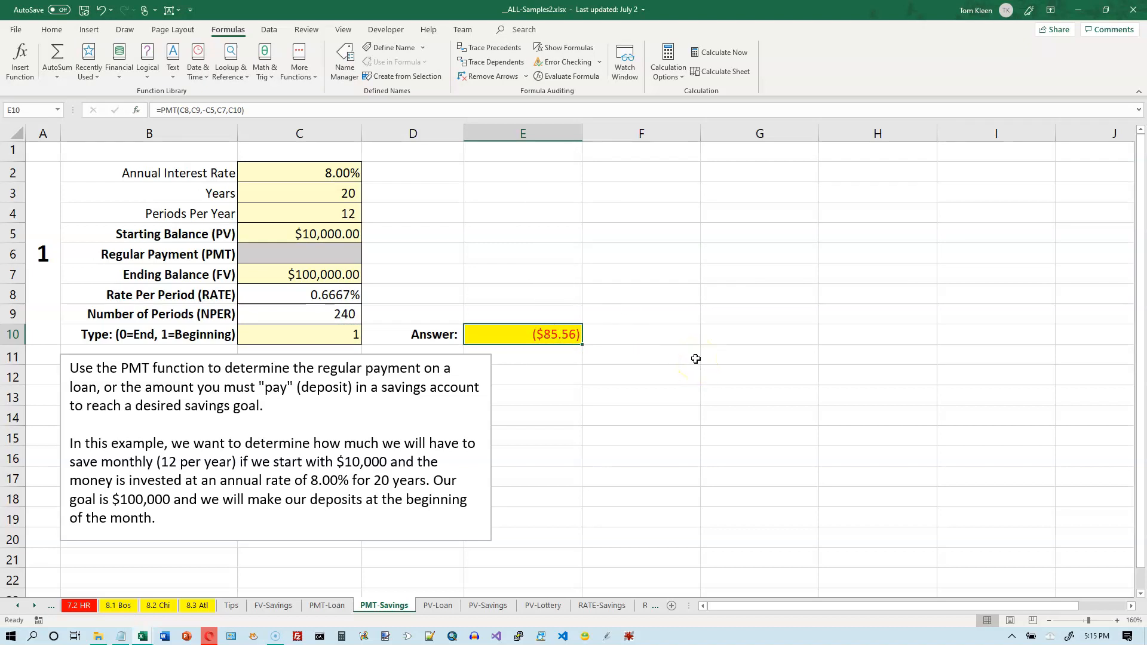
Edit E10 to =-PMT(C8,C9,-C5,C7,C10) so the deposit shows $85.56.
{"action": "double_click", "coordinate": [532, 334]}
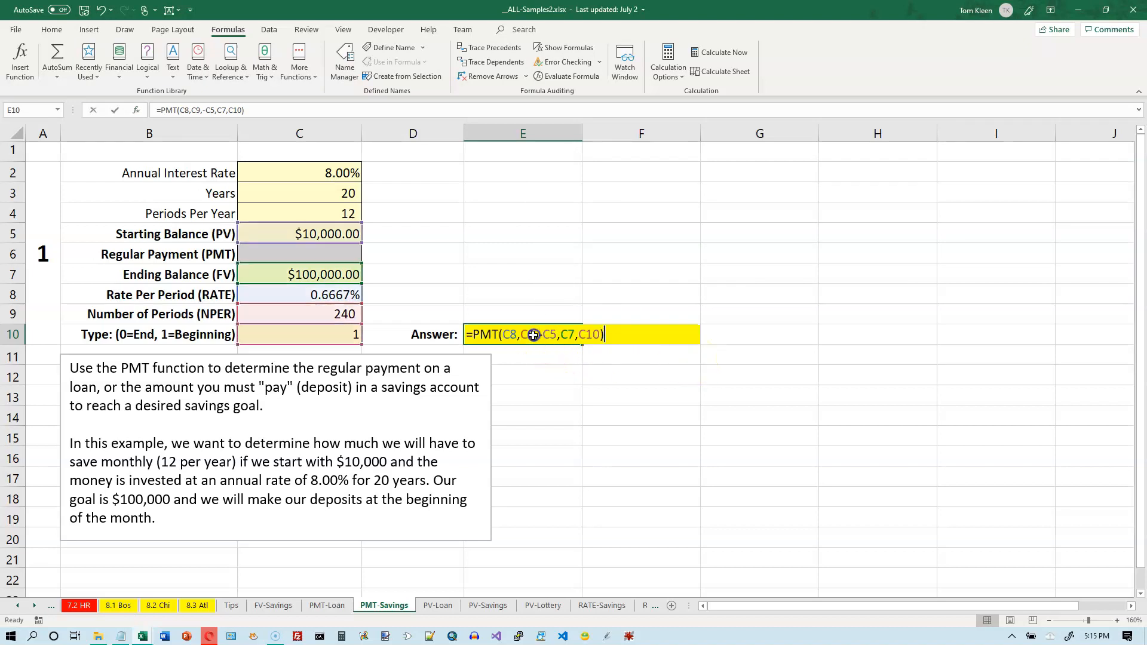
{"action": "left_click", "coordinate": [473, 333]}
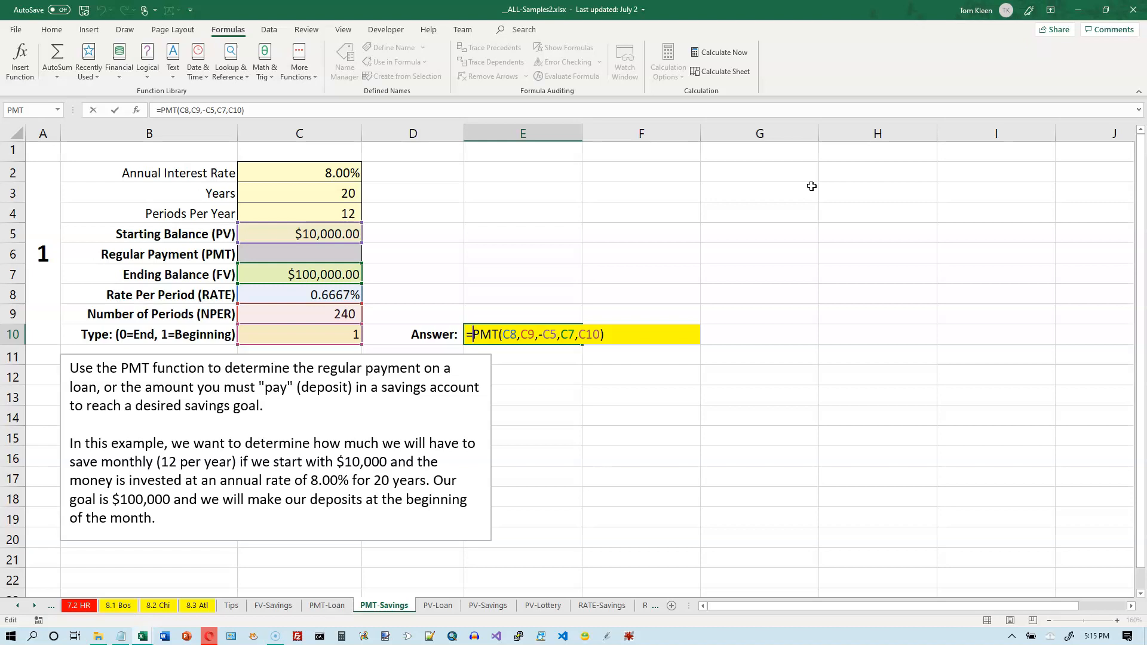
{"action": "type", "text": "-"}
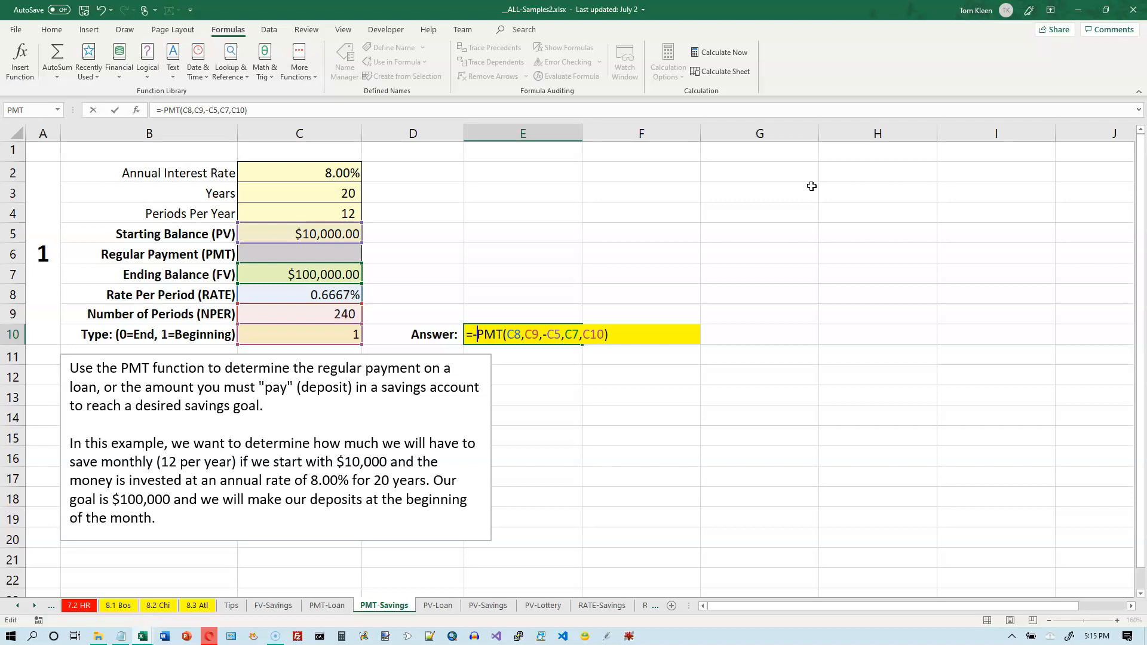
{"action": "key", "text": "Return"}
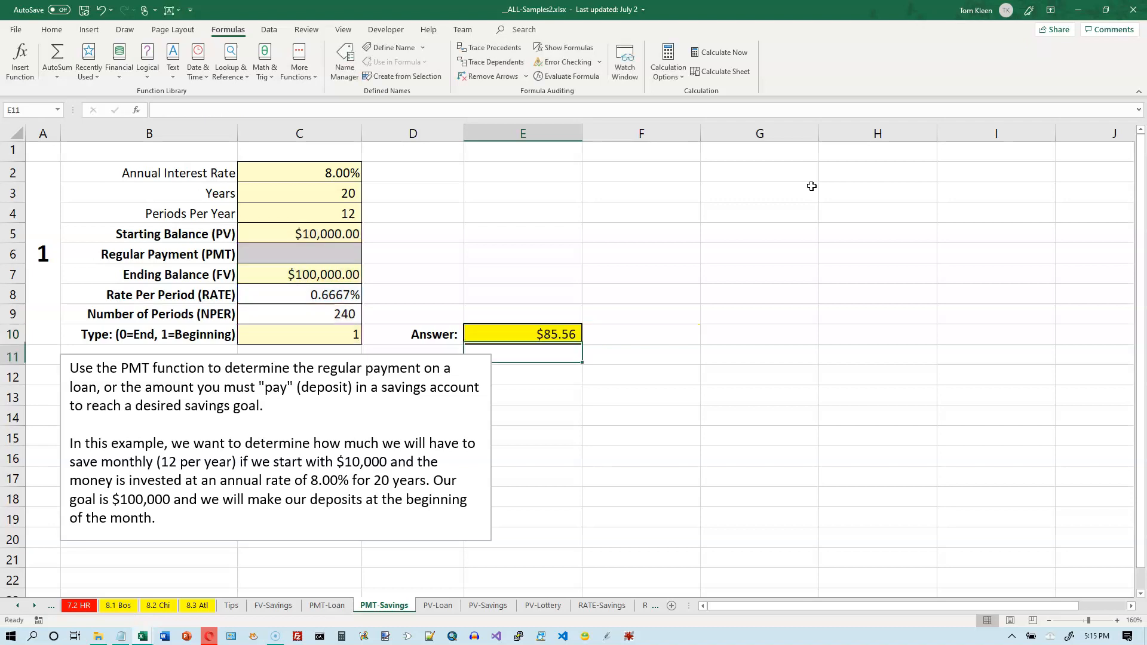
{"action": "left_click", "coordinate": [544, 333]}
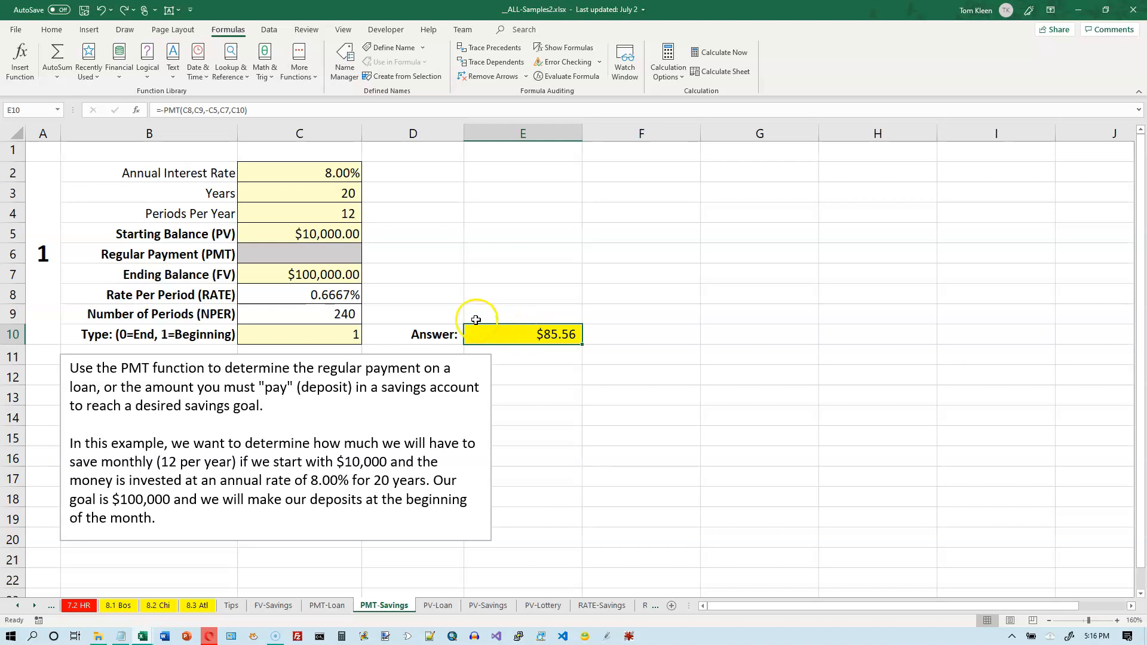
Change the inputs to a 10% rate, 1 year and a $0 starting balance.
{"action": "left_click", "coordinate": [338, 170]}
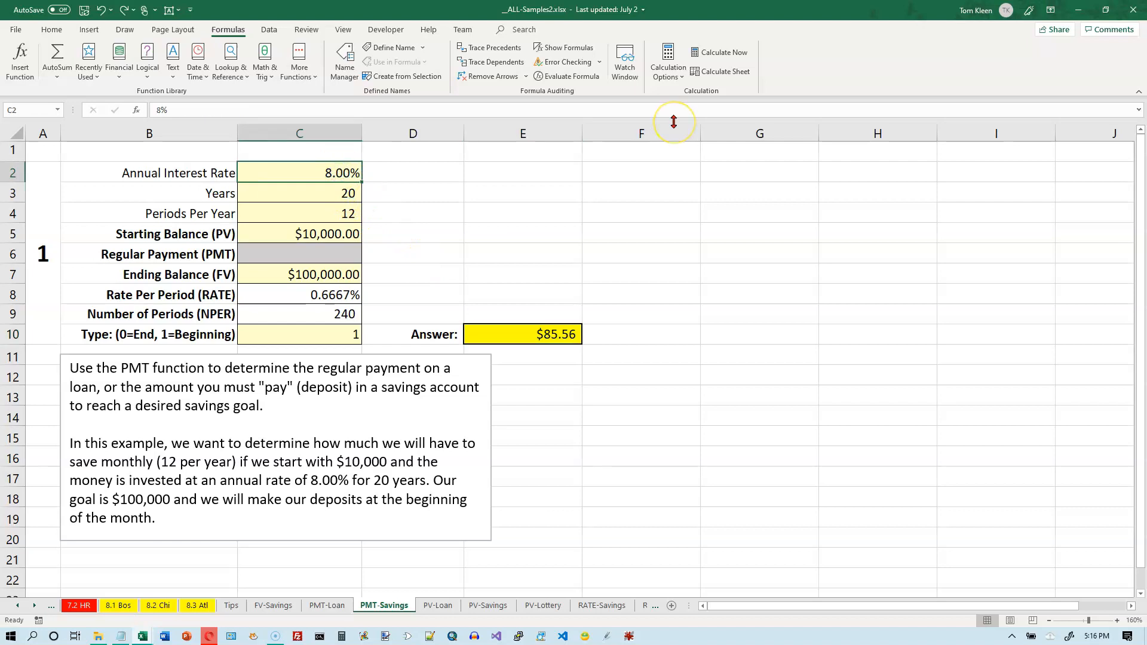
{"action": "type", "text": "10"}
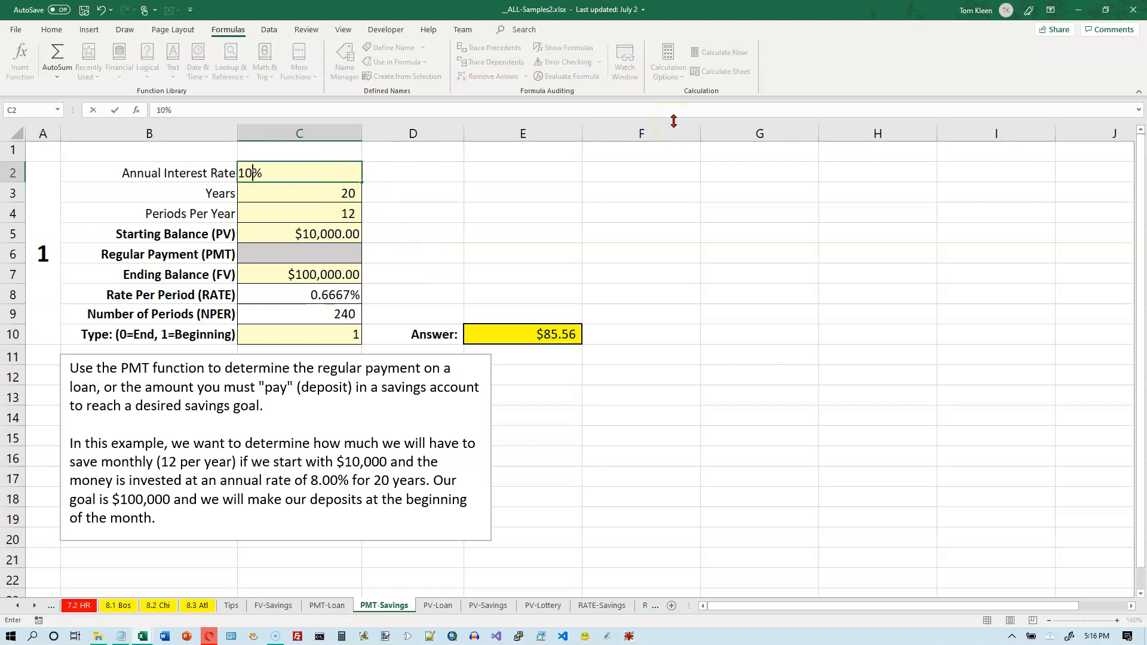
{"action": "key", "text": "Return"}
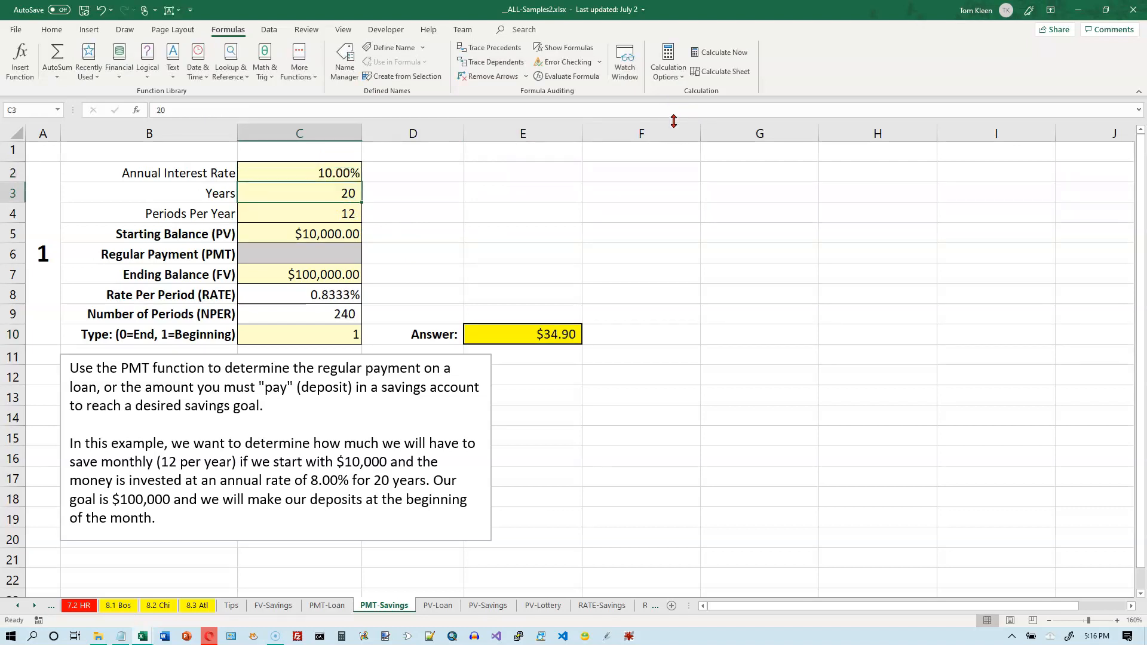
{"action": "type", "text": "1"}
{"action": "key", "text": "Return"}
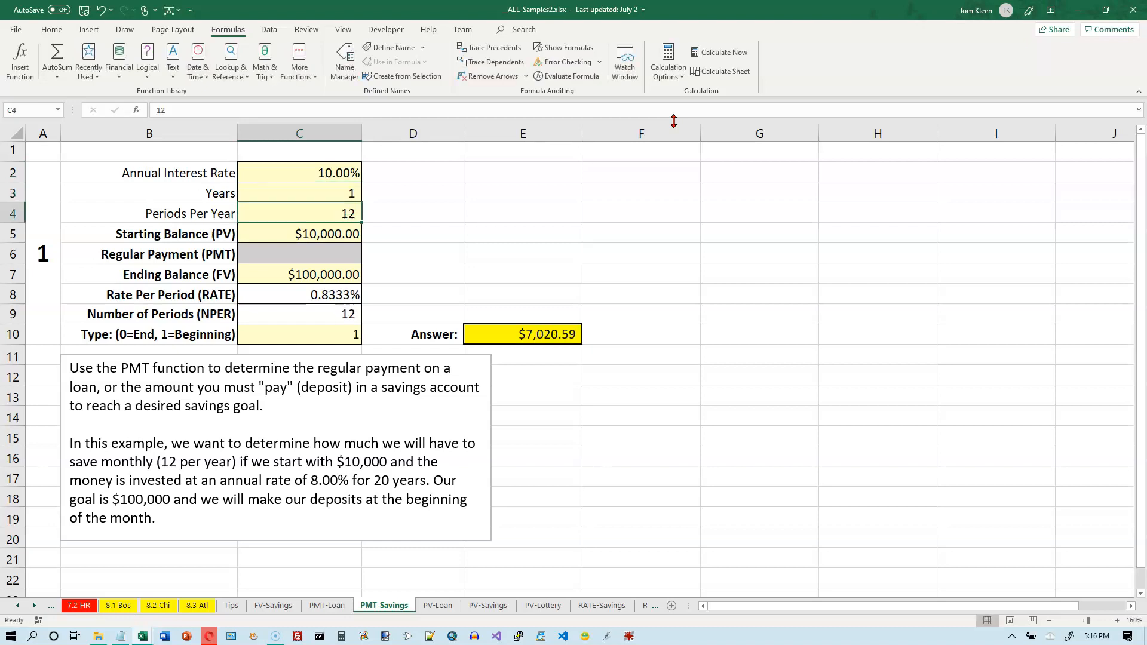
{"action": "key", "text": "Return"}
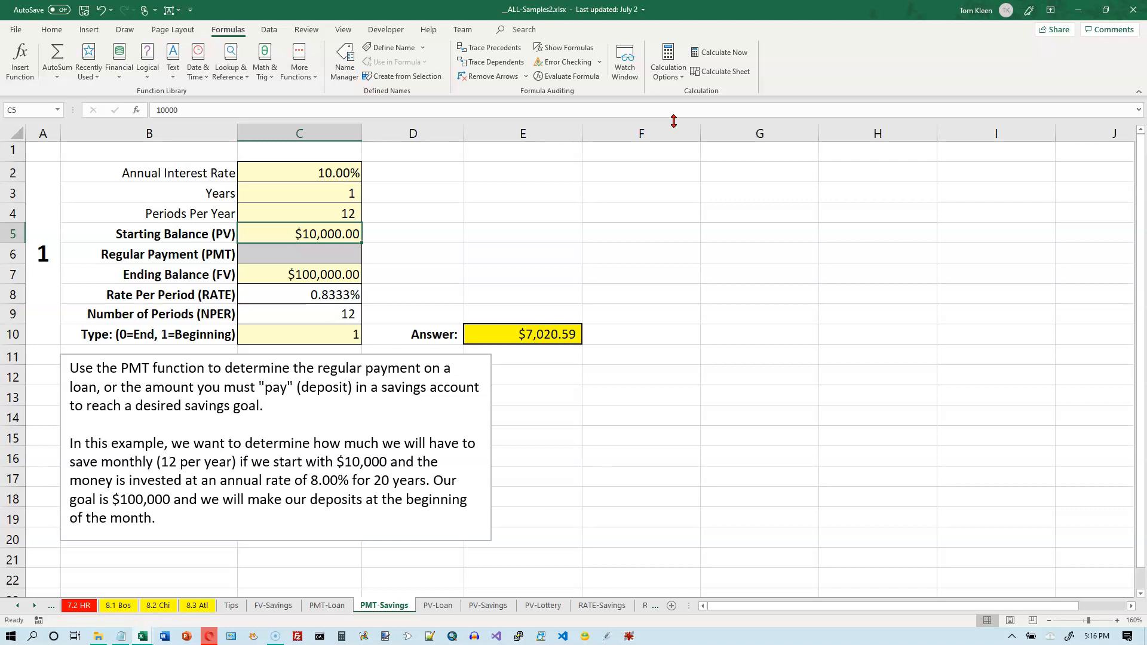
{"action": "type", "text": "0"}
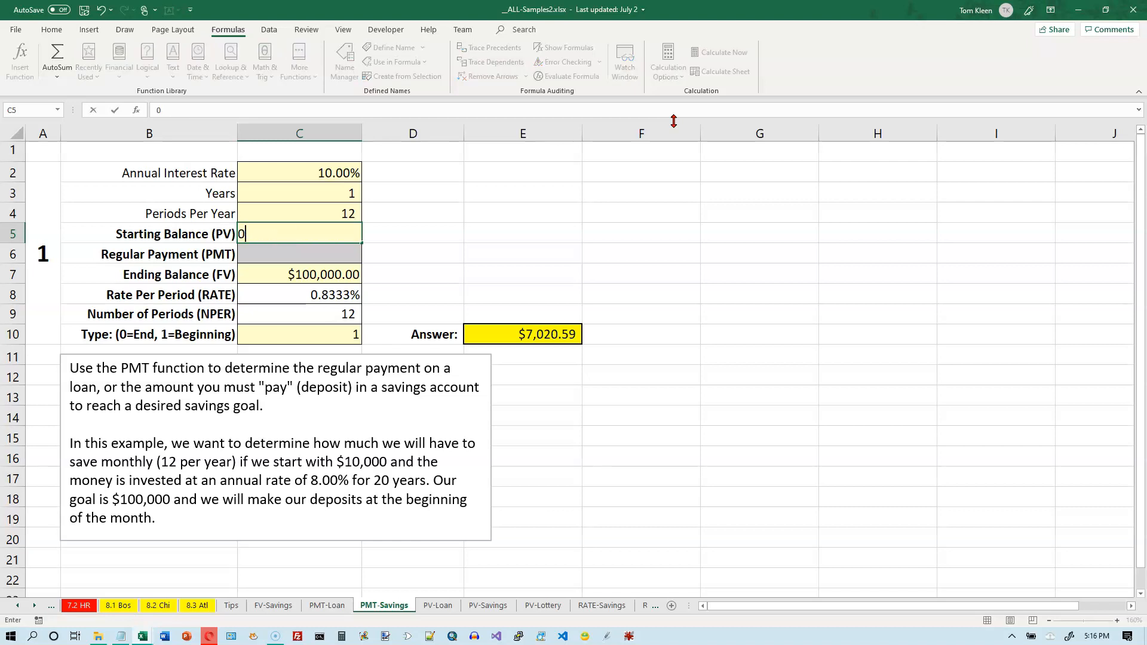
{"action": "key", "text": "Return"}
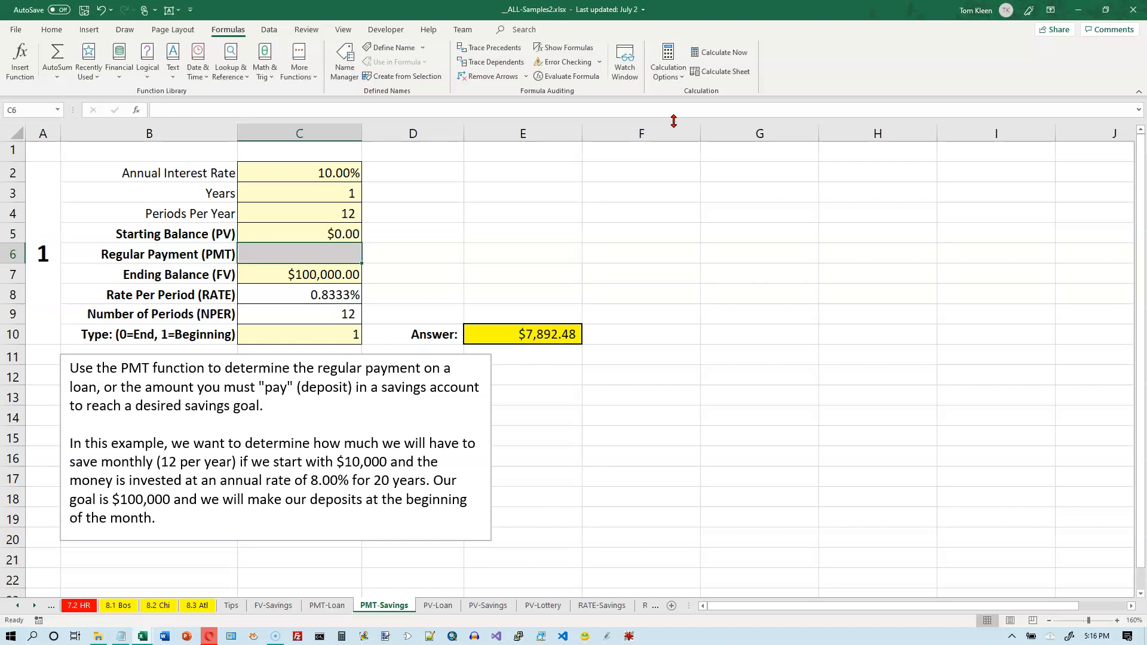
{"action": "key", "text": "Return"}
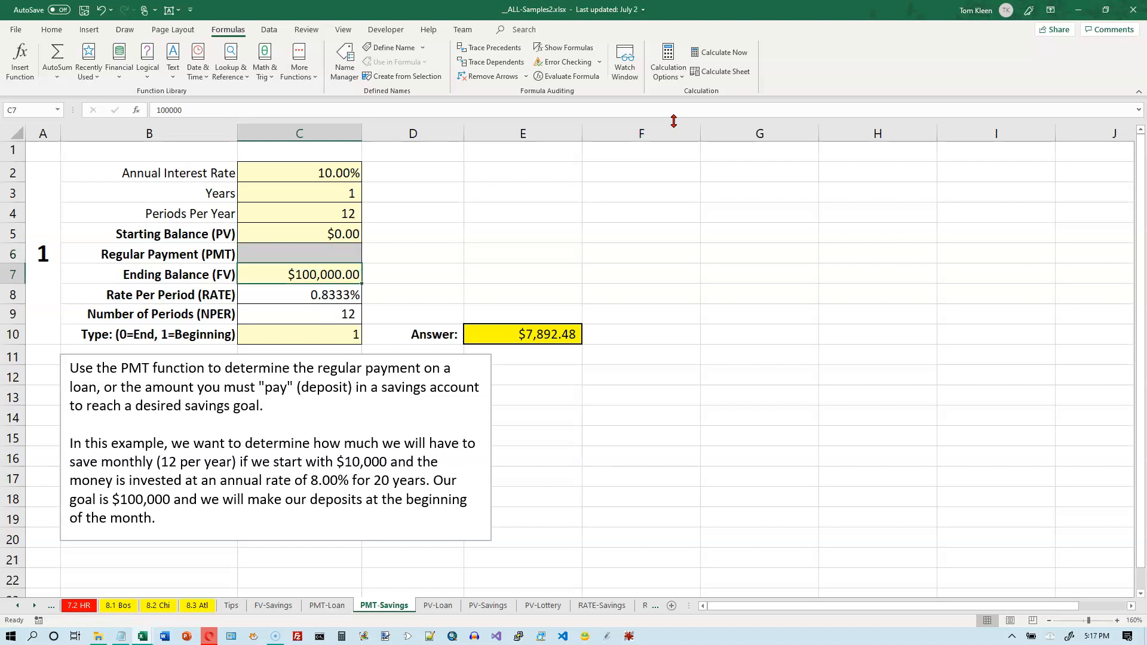
Enter $1,000 as the ending balance, then review C7, E10 and C5.
{"action": "type", "text": "1,00"}
{"action": "type", "text": "0"}
{"action": "key", "text": "Return"}
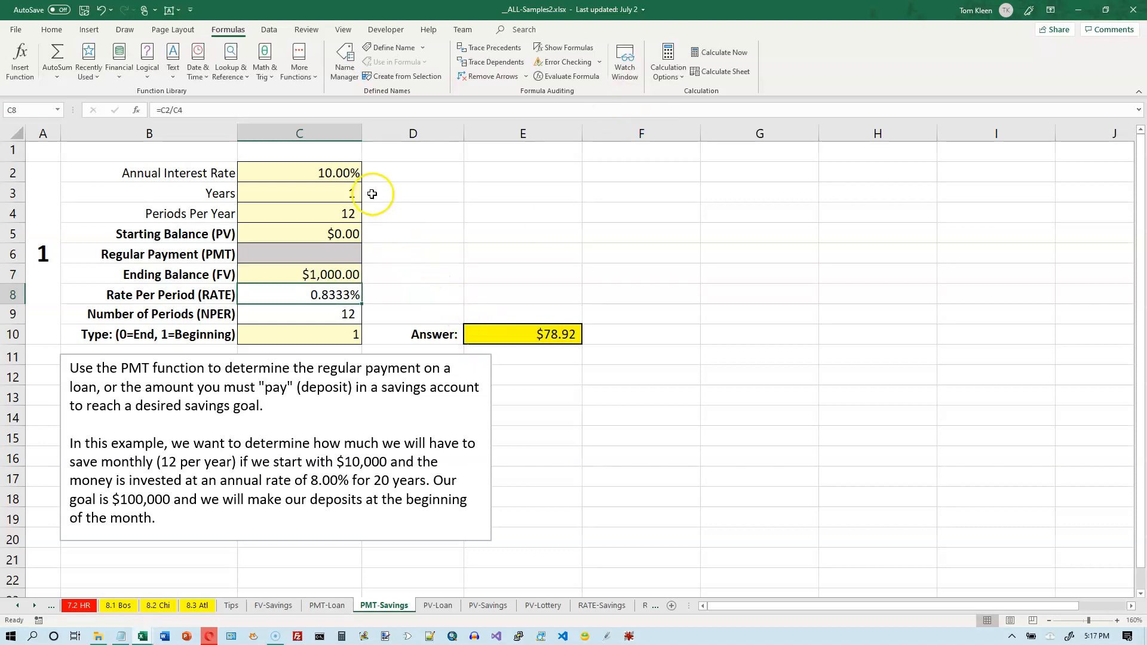
{"action": "left_click", "coordinate": [337, 273]}
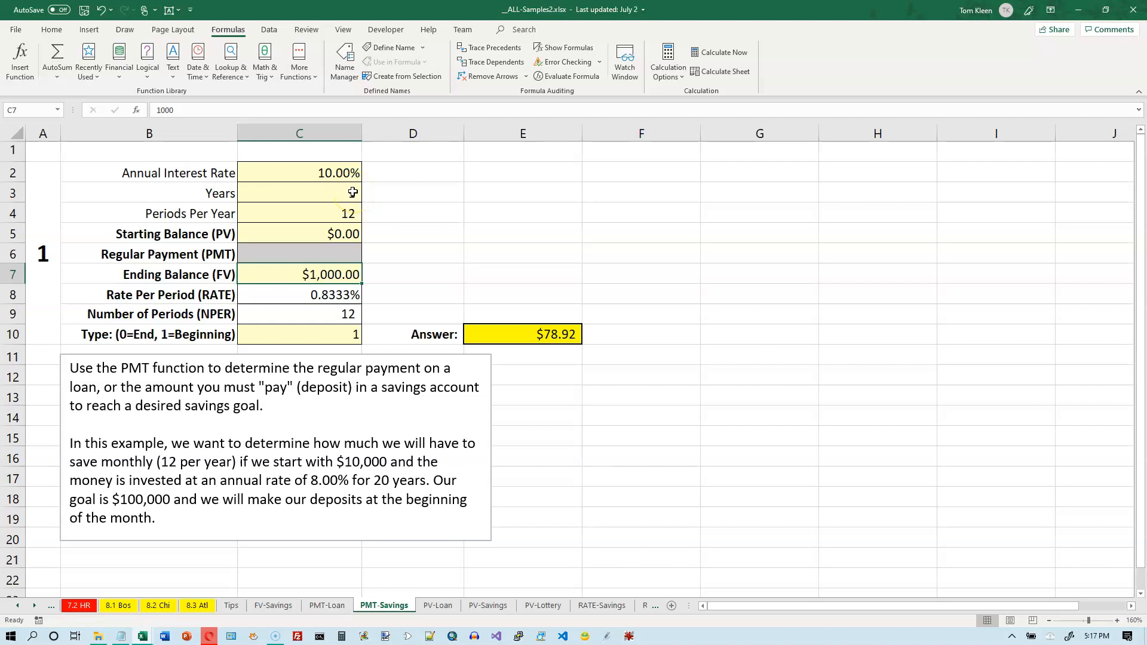
{"action": "left_click", "coordinate": [540, 335]}
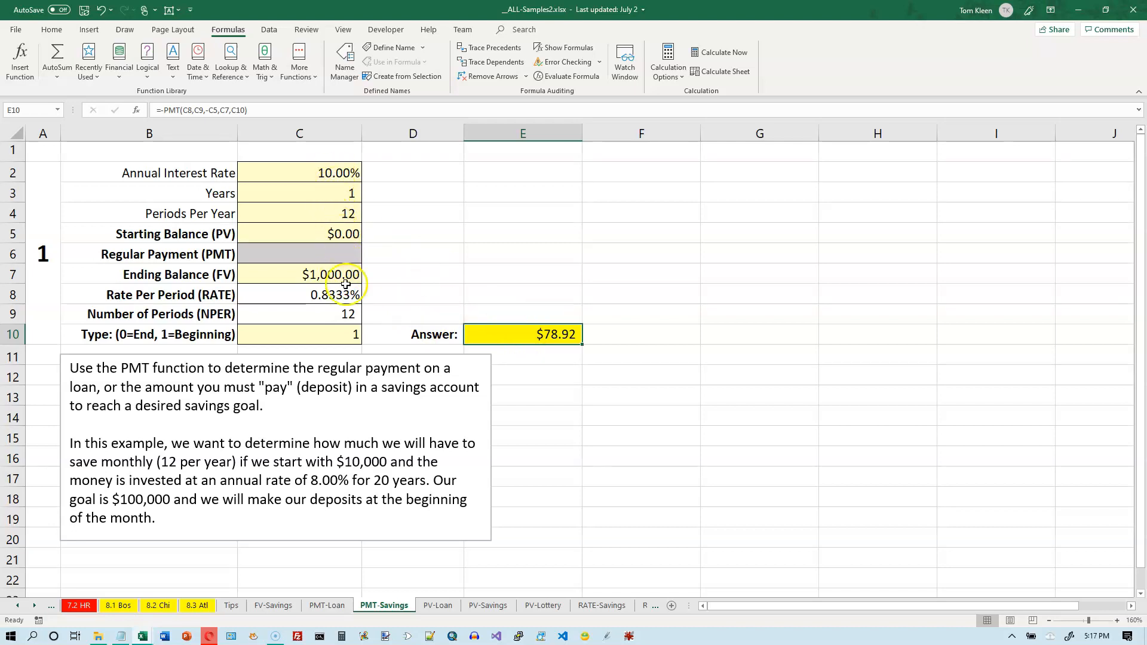
{"action": "left_click", "coordinate": [353, 232]}
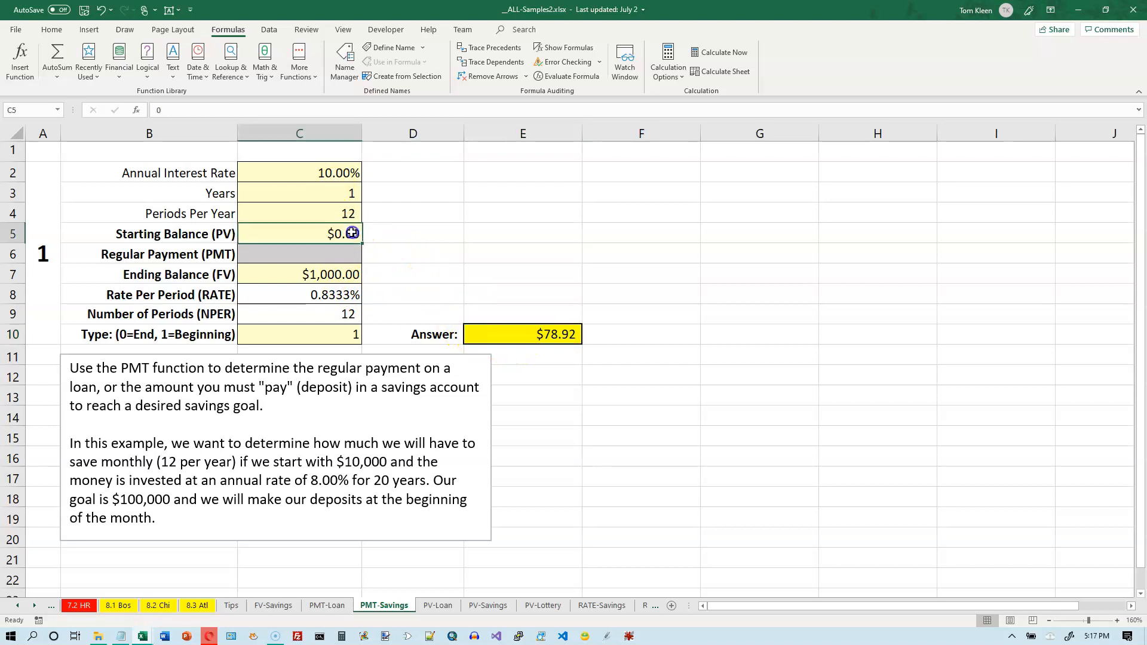